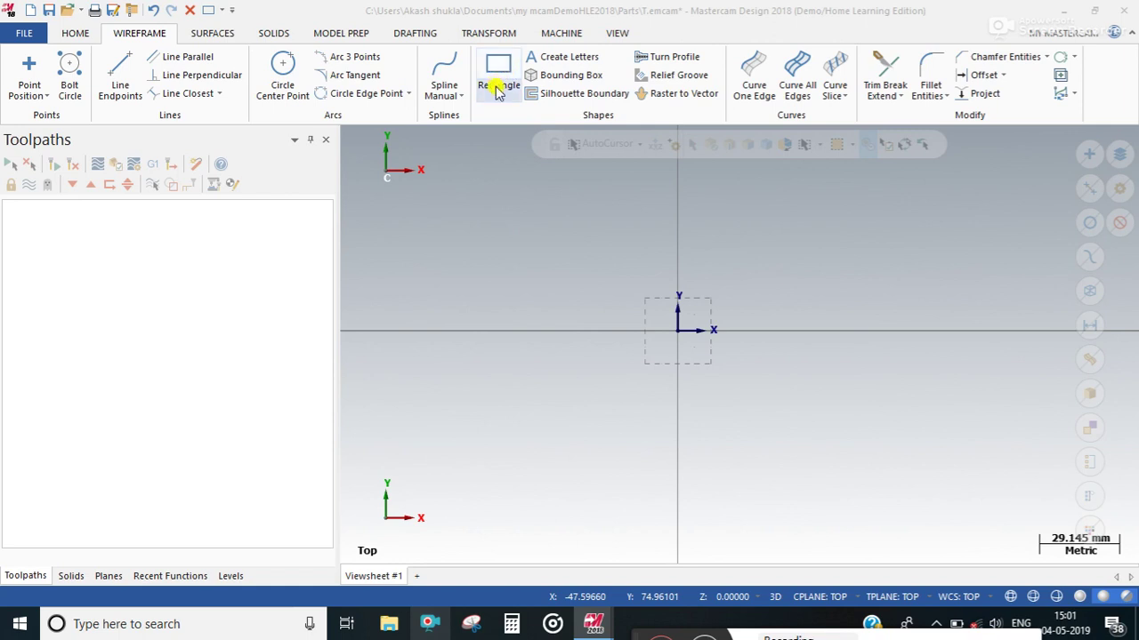
{"action": "left_click", "coordinate": [501, 98]}
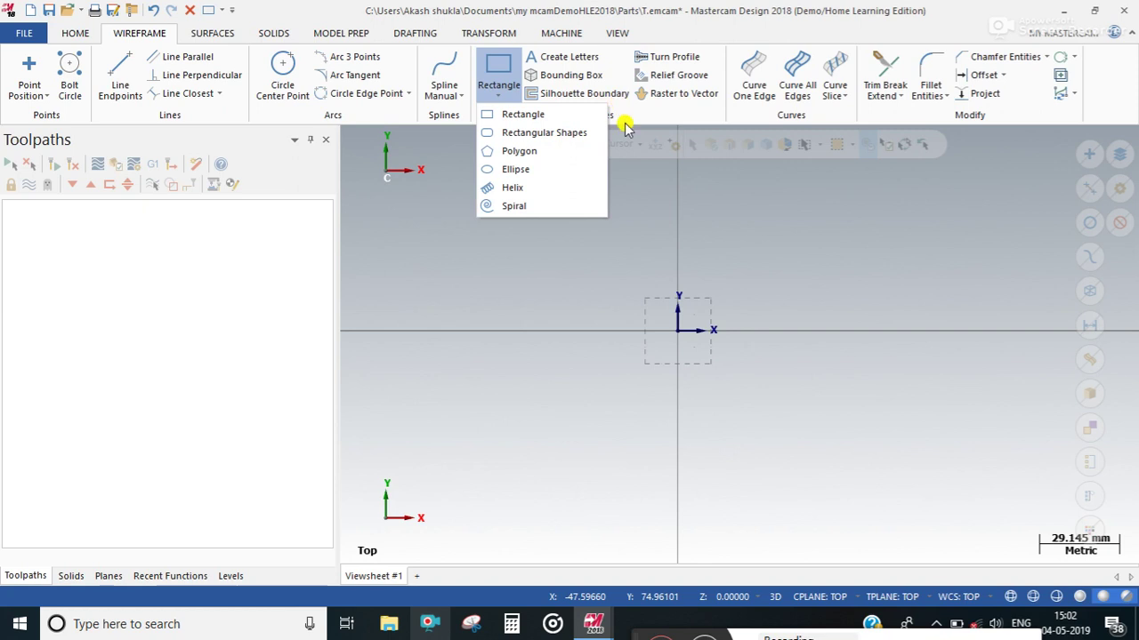
{"action": "left_click", "coordinate": [637, 172]}
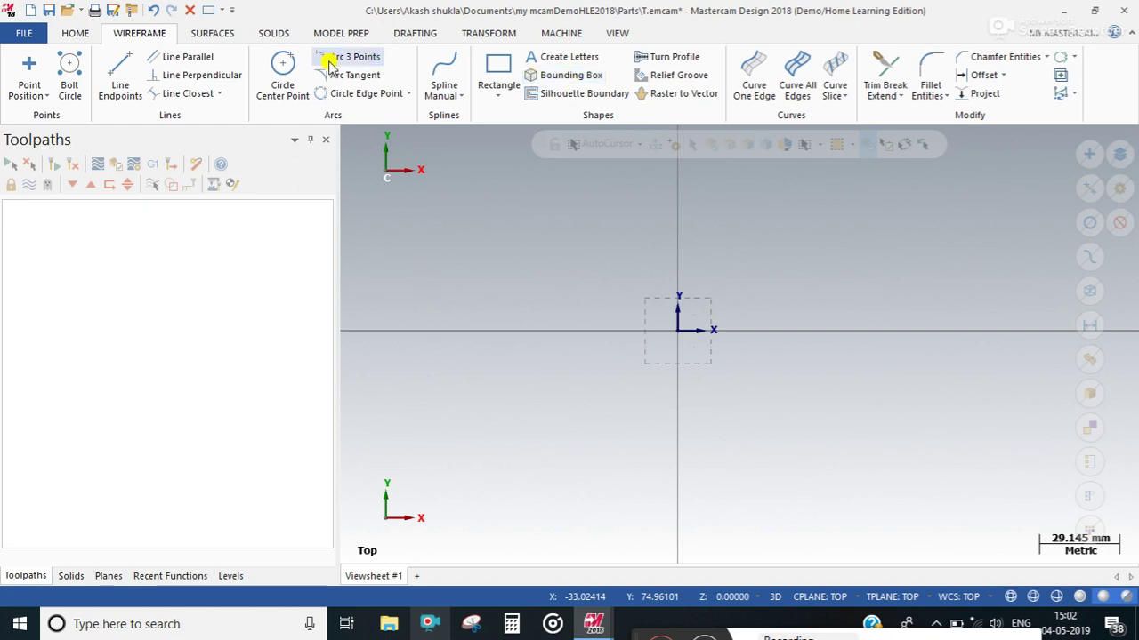
Step: Draw a rectangle about 138.3 mm wide and 74.7 mm high, anchored to its center at the origin
{"action": "left_click", "coordinate": [498, 70]}
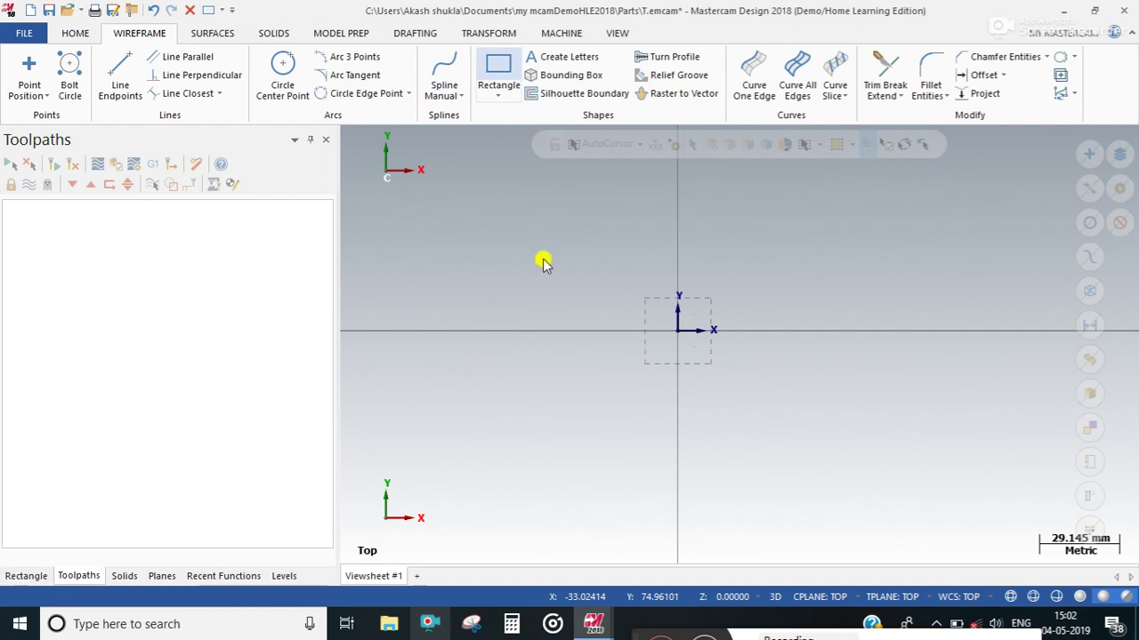
{"action": "left_click", "coordinate": [677, 331]}
{"action": "left_click", "coordinate": [486, 433]}
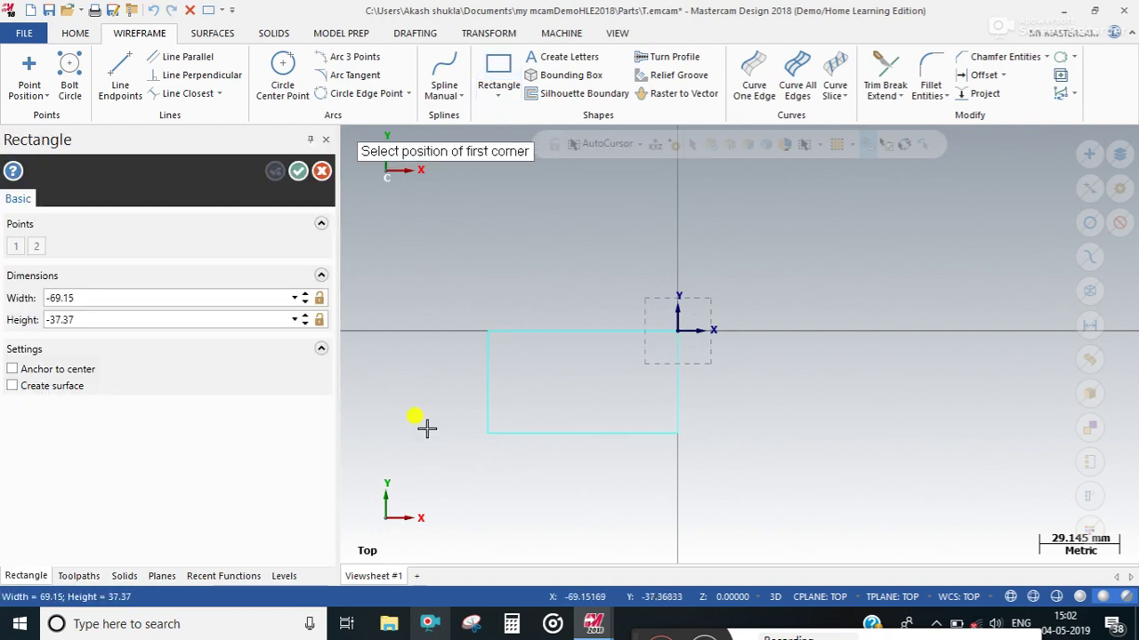
{"action": "left_click", "coordinate": [35, 368]}
{"action": "left_click", "coordinate": [298, 171]}
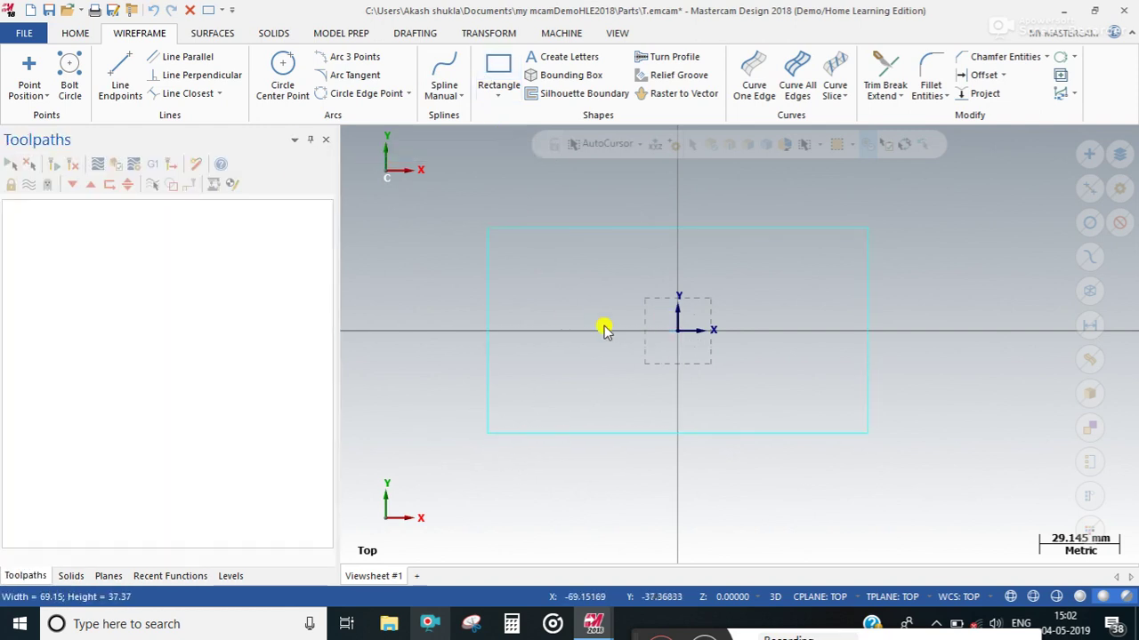
Step: Start a bounding box around the whole rectangle, trying the cylindrical shape and returning to the rectangular one
{"action": "left_click", "coordinate": [572, 81]}
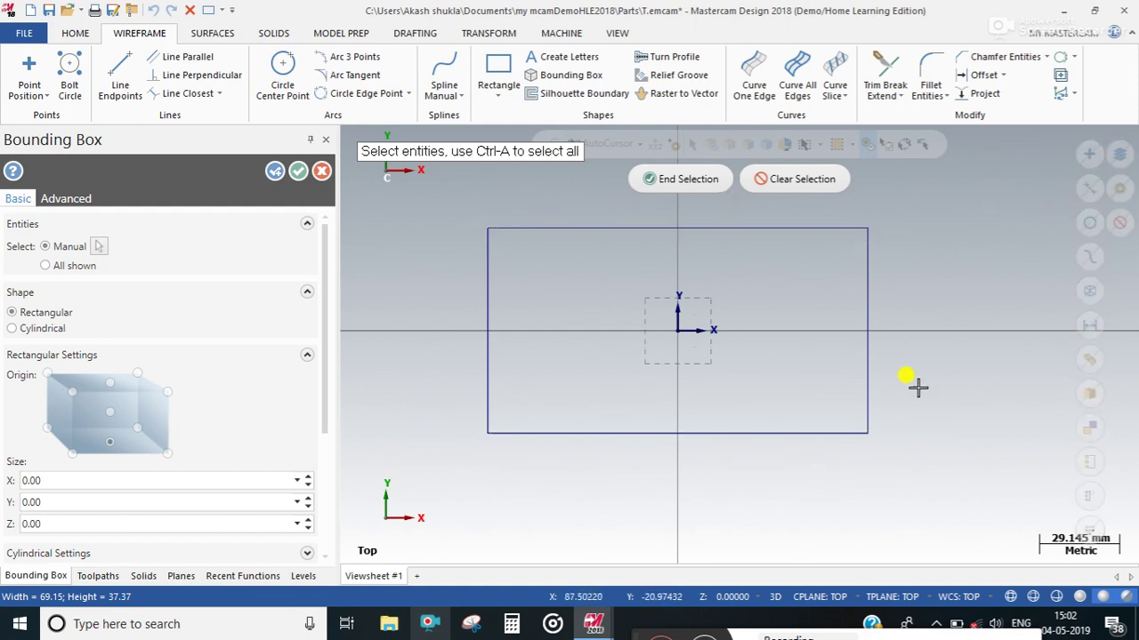
{"action": "left_click", "coordinate": [481, 283]}
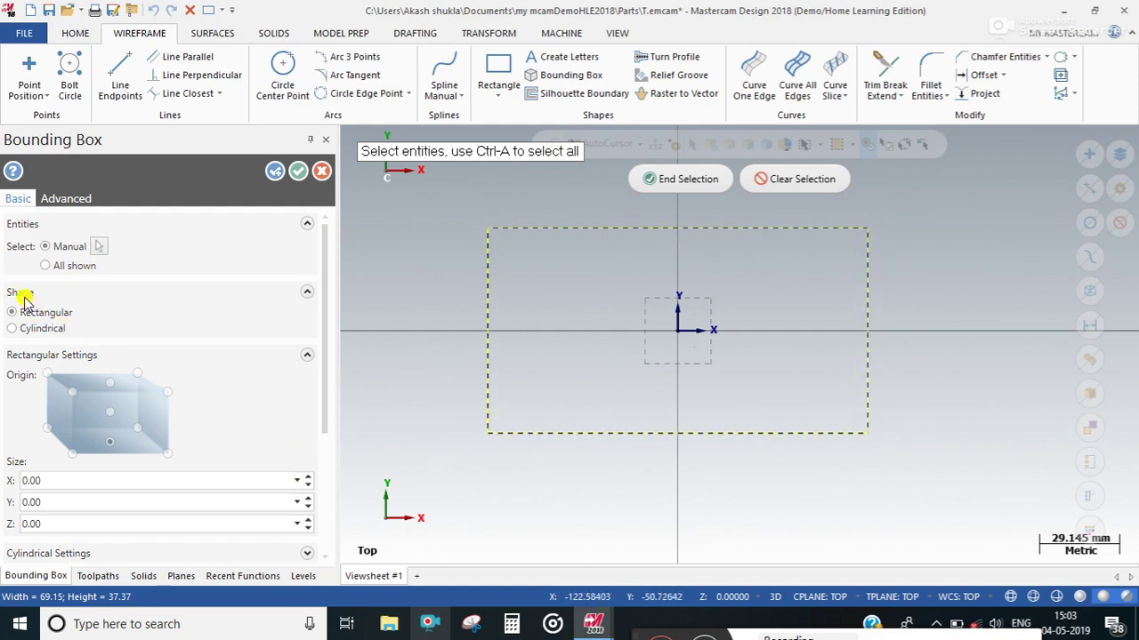
{"action": "left_click", "coordinate": [663, 179]}
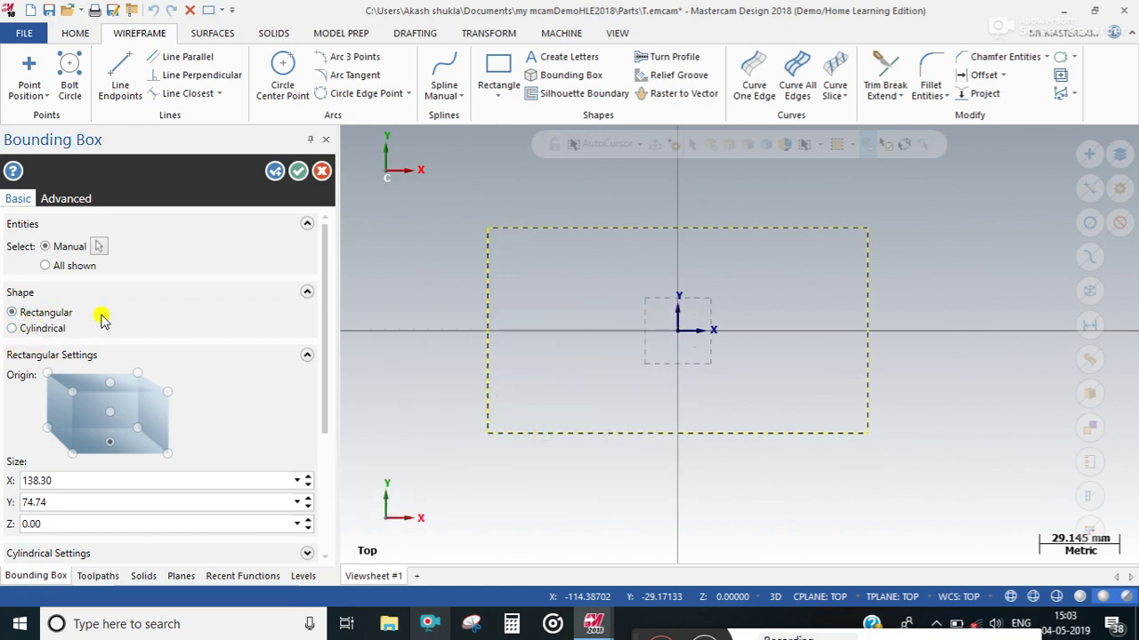
{"action": "left_click", "coordinate": [42, 329]}
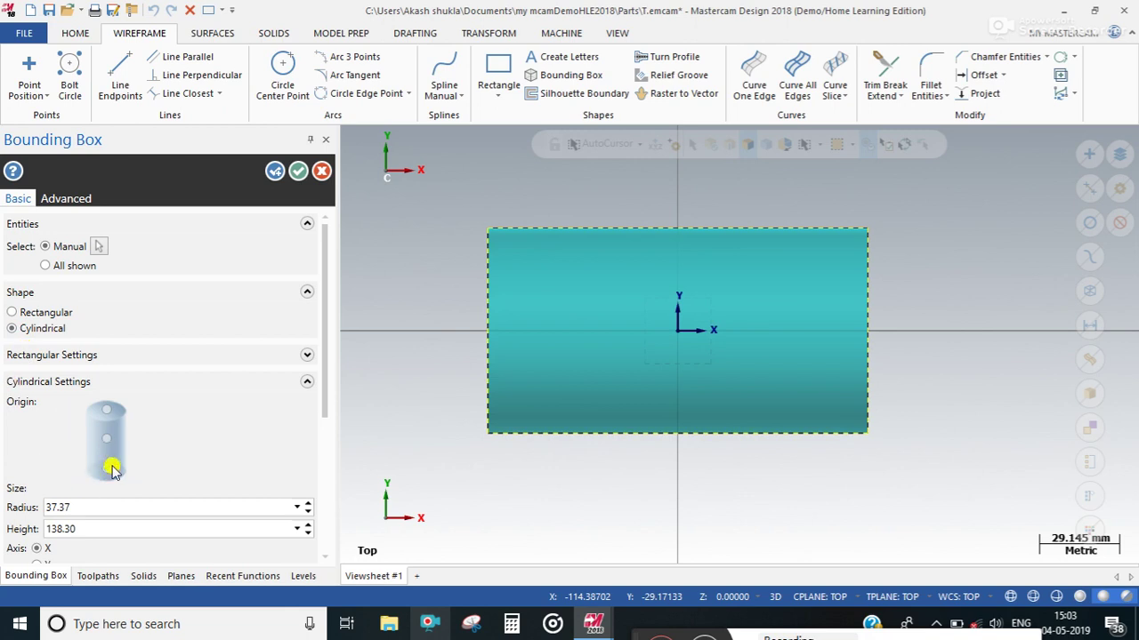
{"action": "left_click", "coordinate": [29, 313]}
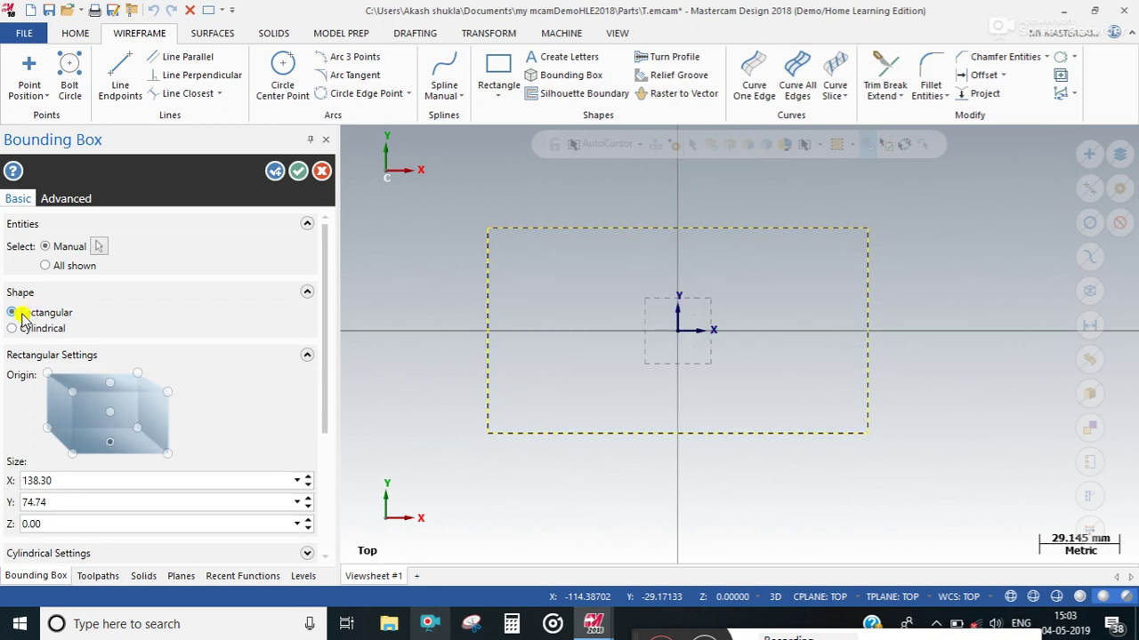
Step: Set the rectangular bounding box's Z size to 10 mm
{"action": "scroll", "coordinate": [66, 440], "scroll_direction": "down", "scroll_amount": 1}
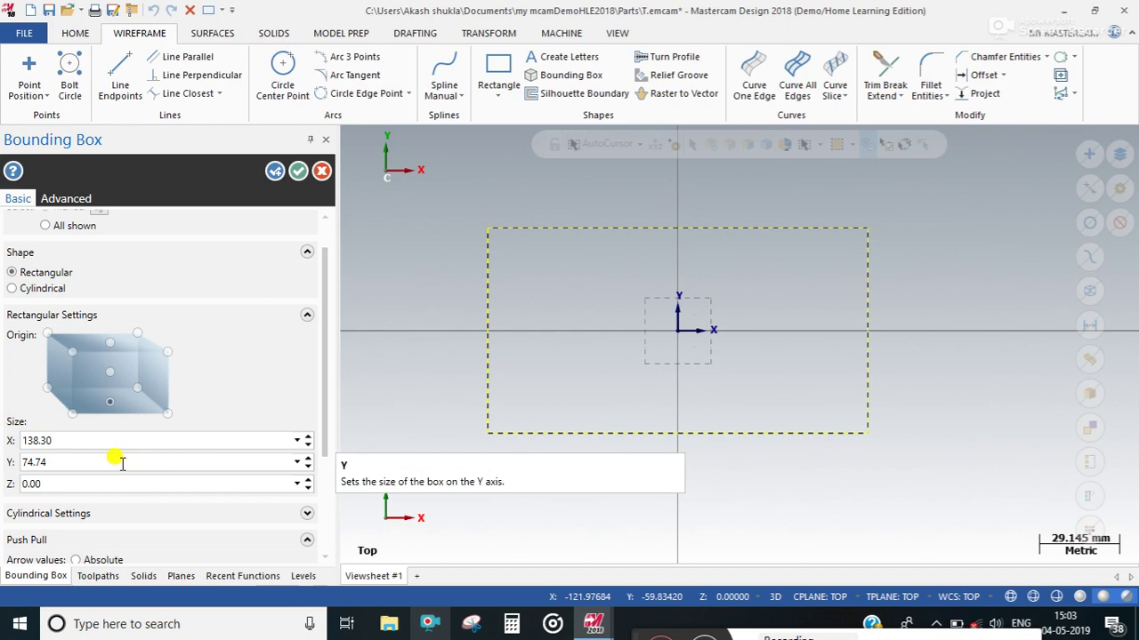
{"action": "middle_click_drag", "start_coordinate": [693, 378], "coordinate": [725, 396]}
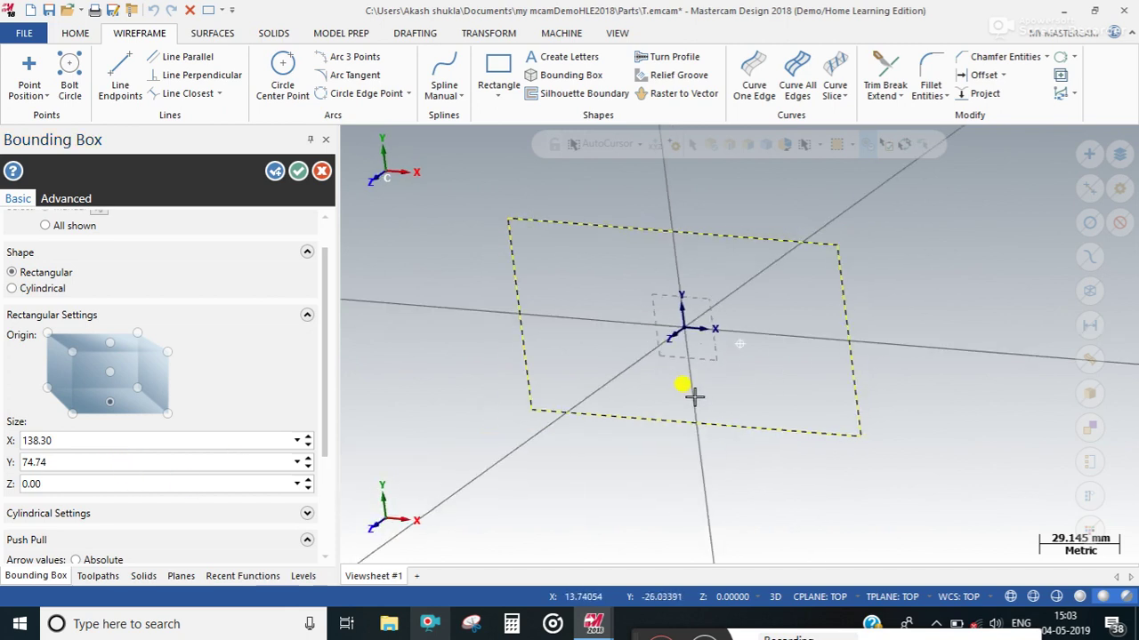
{"action": "left_click", "coordinate": [184, 481]}
{"action": "type", "text": "10.0"}
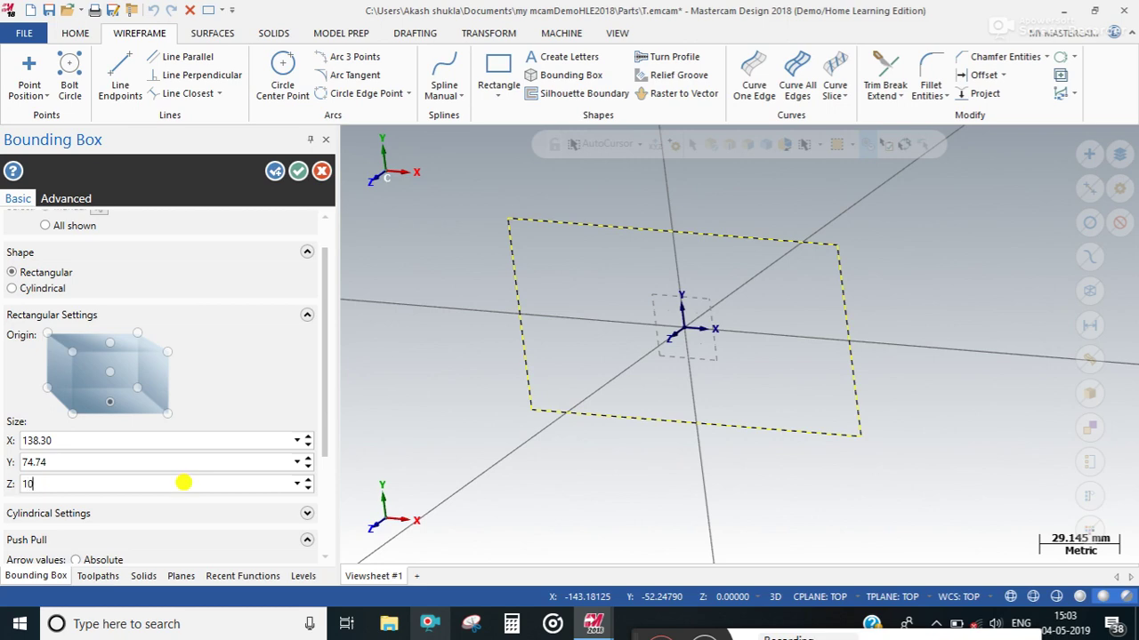
{"action": "left_click", "coordinate": [214, 463]}
{"action": "middle_click_drag", "start_coordinate": [915, 412], "coordinate": [854, 413]}
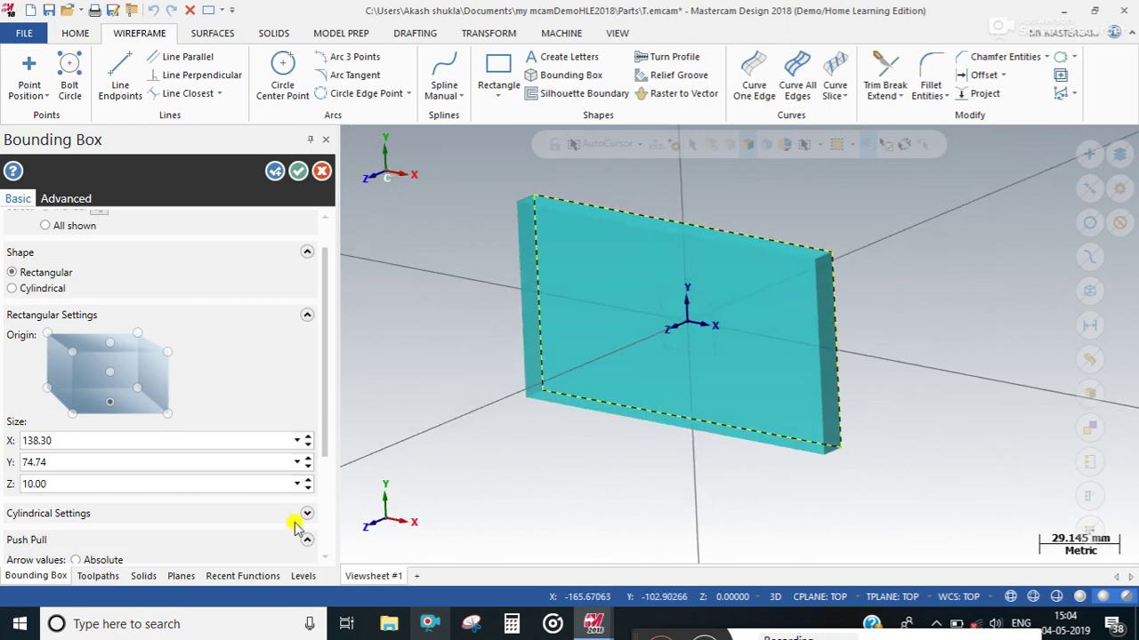
Step: Set the bounding box's push/pull arrow values to Absolute
{"action": "scroll", "coordinate": [119, 520], "scroll_direction": "down", "scroll_amount": 1}
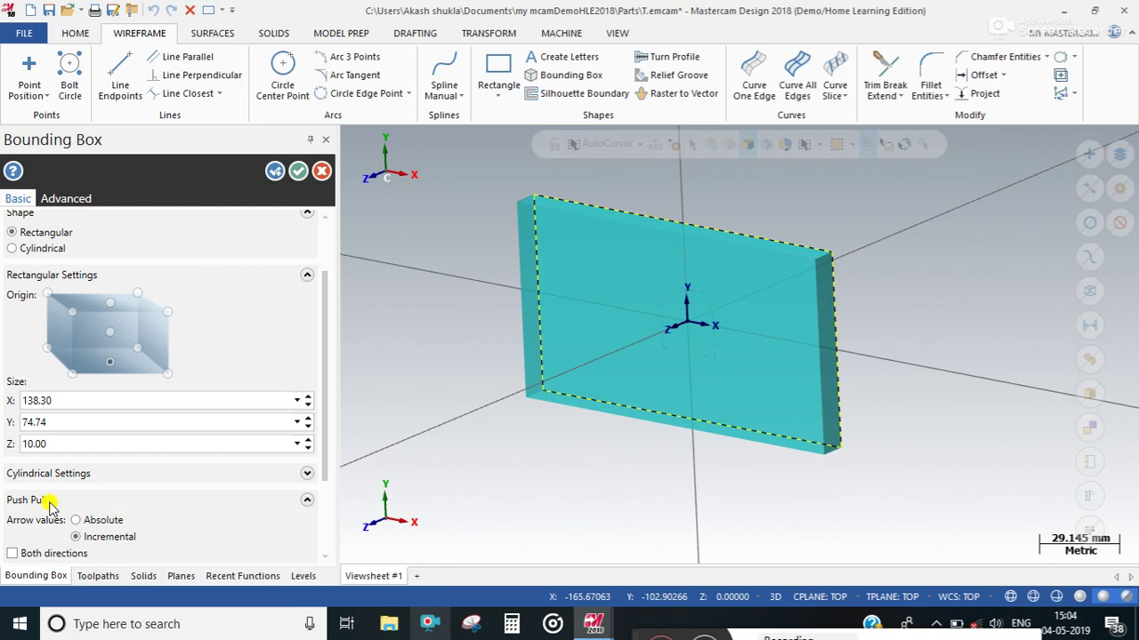
{"action": "scroll", "coordinate": [75, 500], "scroll_direction": "down", "scroll_amount": 1}
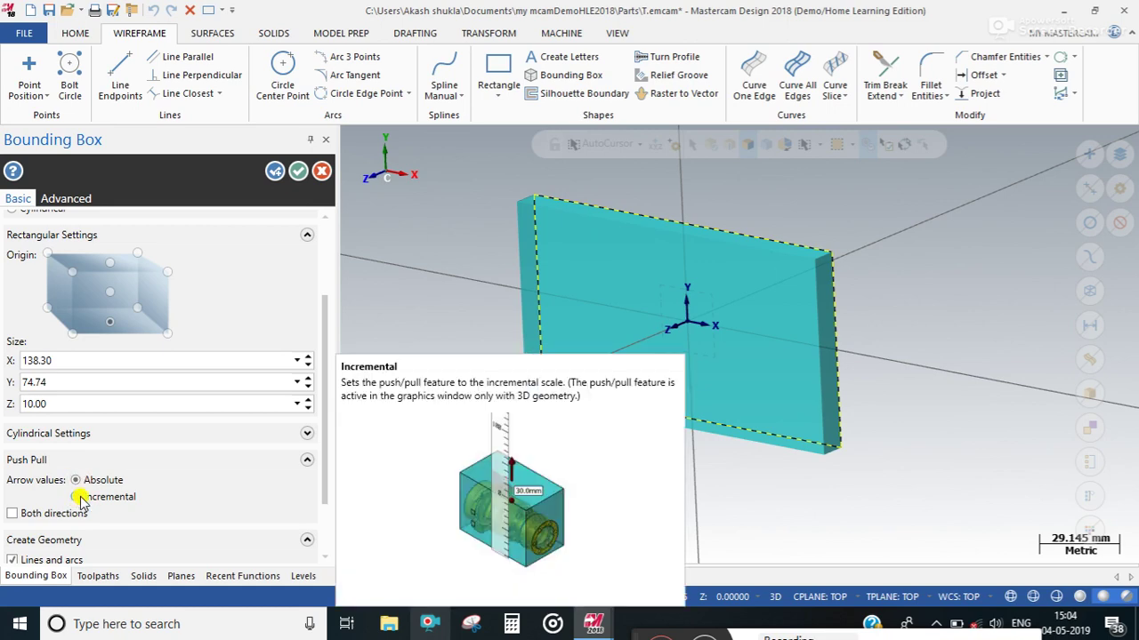
{"action": "scroll", "coordinate": [80, 499], "scroll_direction": "down", "scroll_amount": 1}
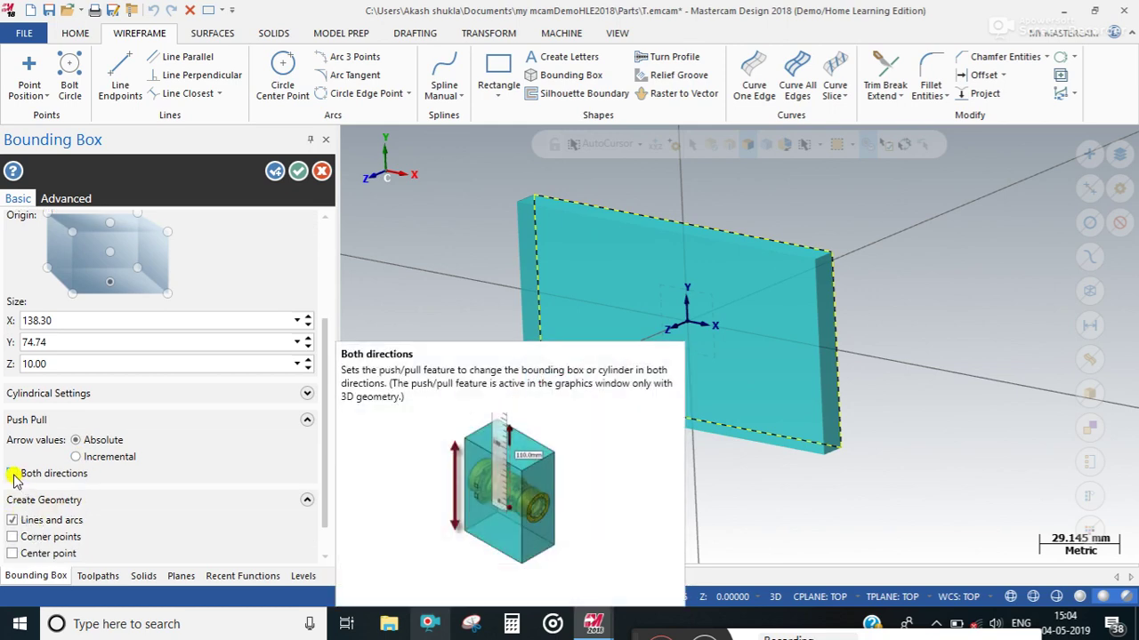
Step: Create the rectangular bounding box as lines and arcs with face center points, without corner points, center point or solid
{"action": "scroll", "coordinate": [14, 480], "scroll_direction": "down", "scroll_amount": 1}
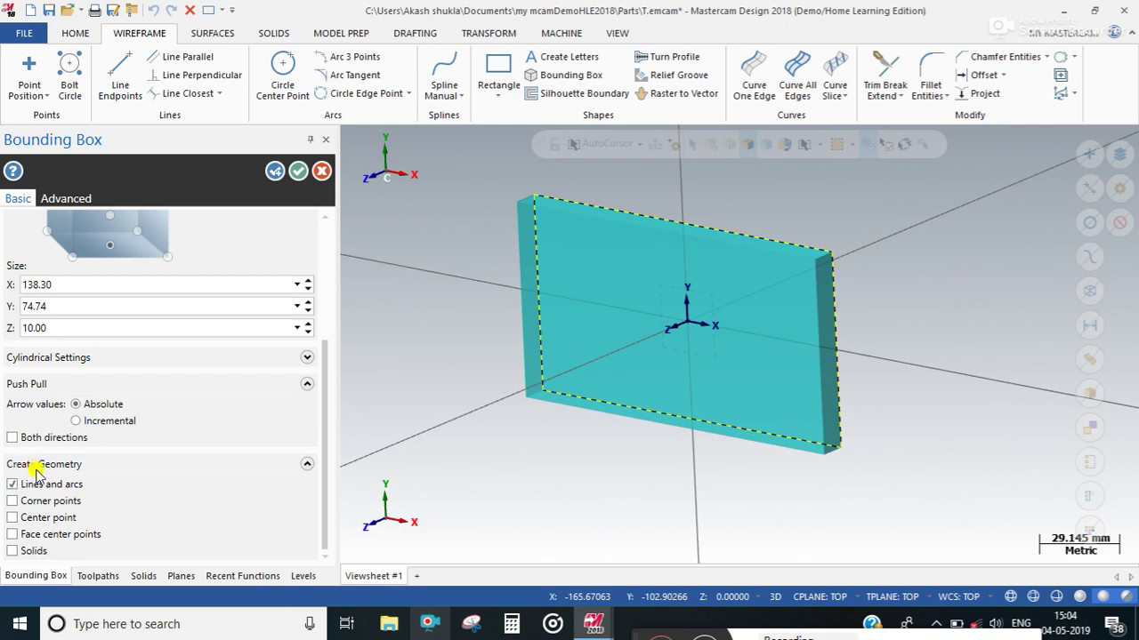
{"action": "left_click", "coordinate": [12, 485]}
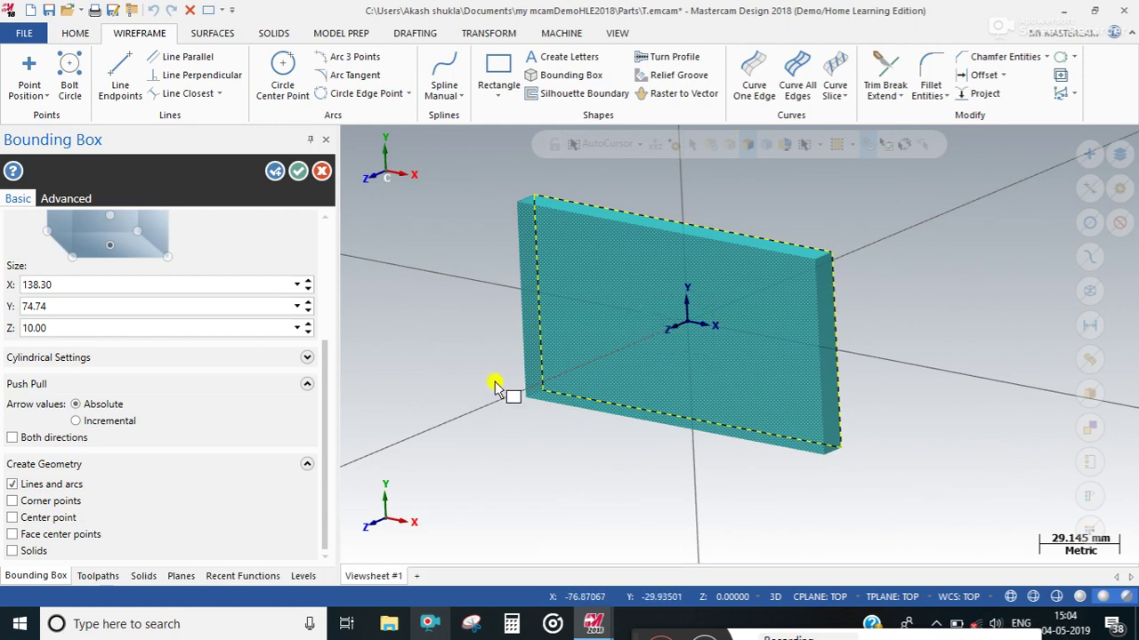
{"action": "left_click", "coordinate": [12, 551]}
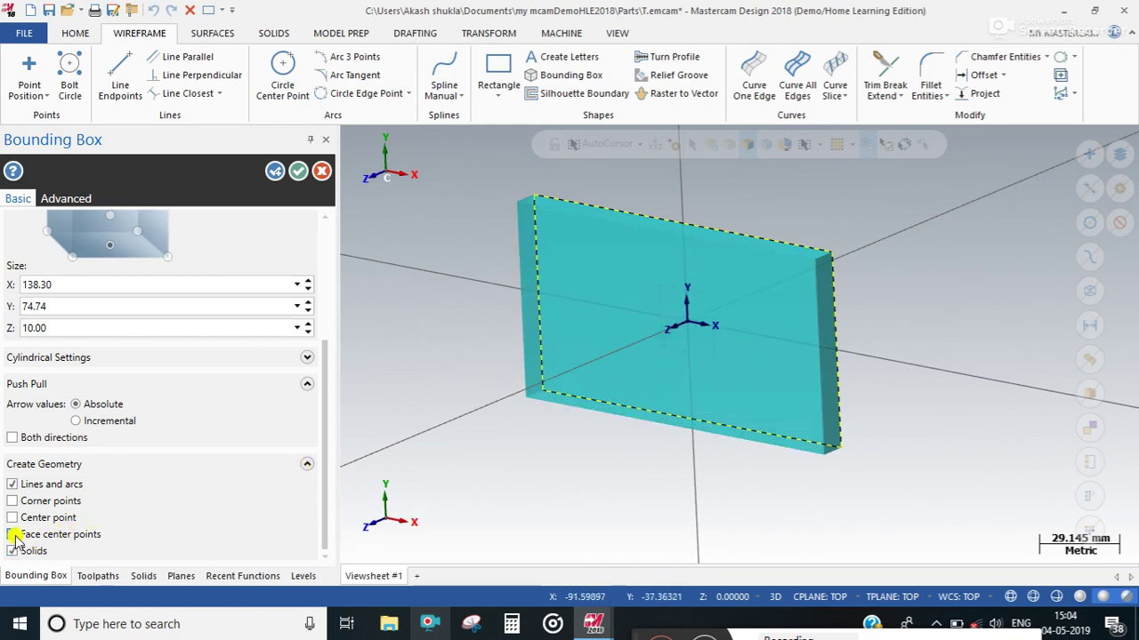
{"action": "left_click", "coordinate": [11, 518]}
{"action": "left_click", "coordinate": [12, 534]}
{"action": "left_click", "coordinate": [12, 501]}
{"action": "left_click", "coordinate": [11, 534]}
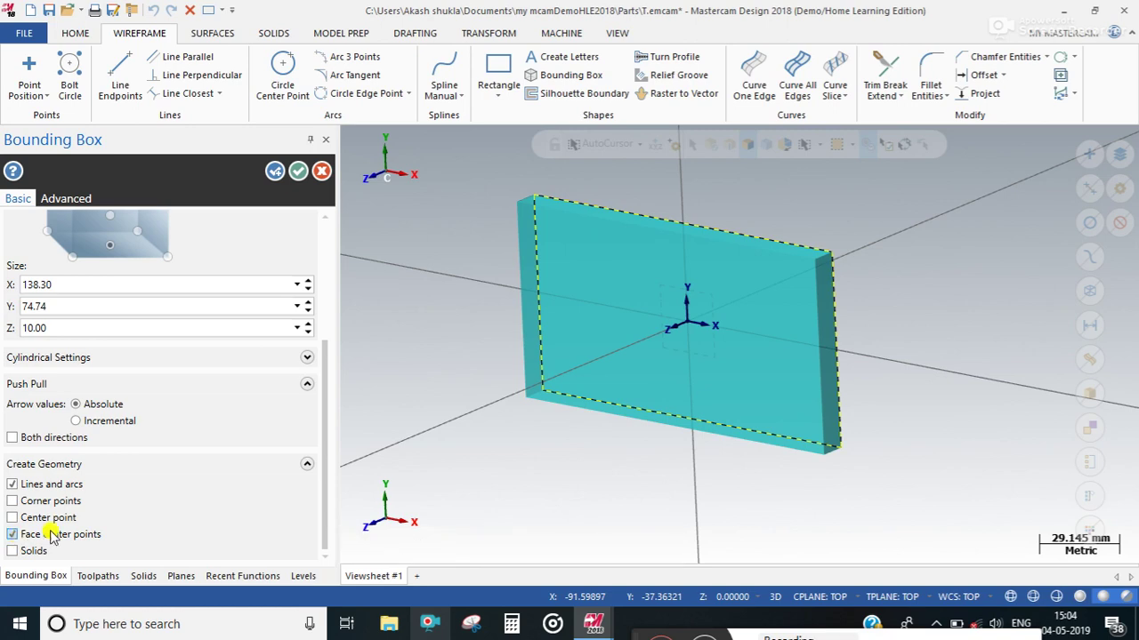
{"action": "left_click", "coordinate": [275, 170]}
Step: Select the four edges of the box's front face as the entities for a second bounding box
{"action": "mouse_move", "coordinate": [583, 475]}
{"action": "middle_mouse_down"}
{"action": "mouse_move", "coordinate": [539, 447]}
{"action": "mouse_move", "coordinate": [501, 451]}
{"action": "mouse_move", "coordinate": [553, 481]}
{"action": "mouse_move", "coordinate": [585, 462]}
{"action": "middle_mouse_up"}
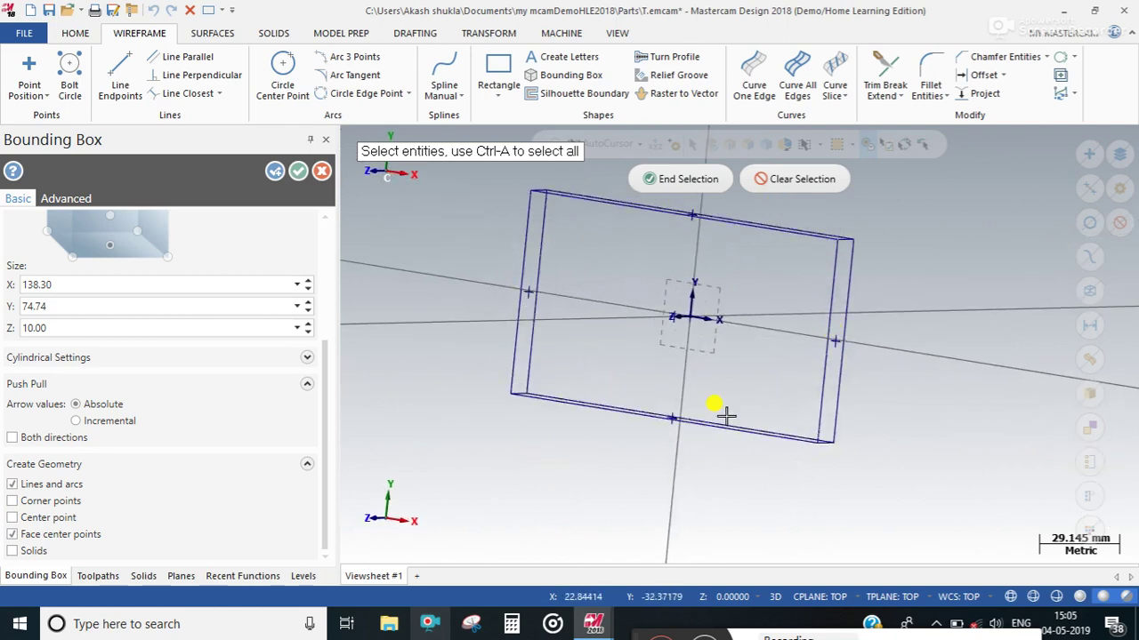
{"action": "middle_click_drag", "start_coordinate": [721, 349], "coordinate": [678, 357]}
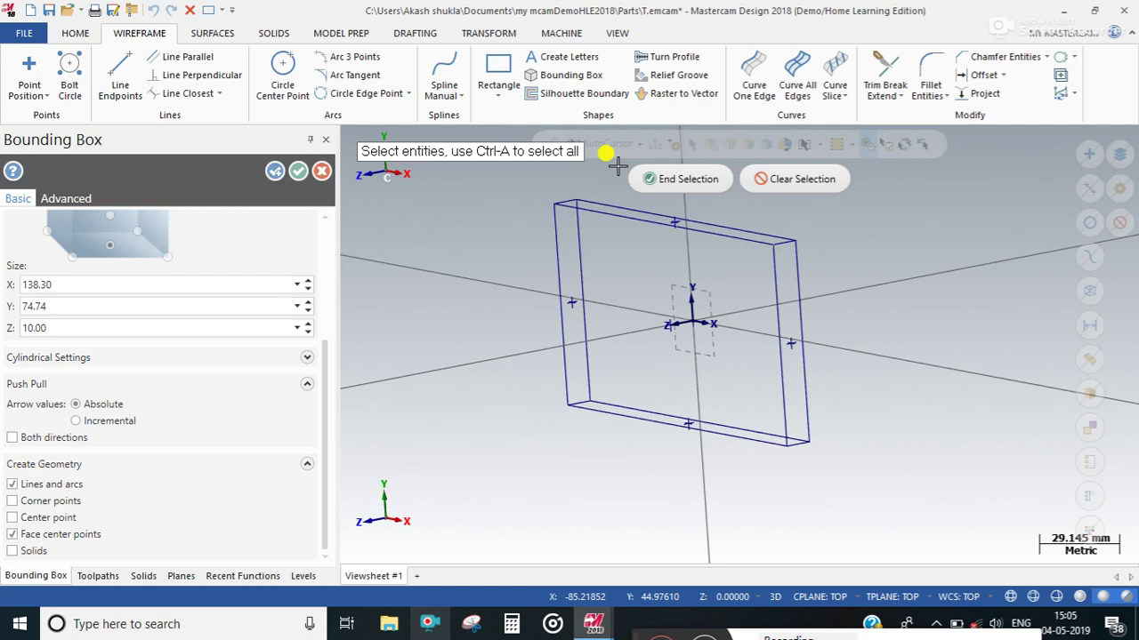
{"action": "left_click", "coordinate": [558, 254]}
{"action": "left_click", "coordinate": [678, 222]}
{"action": "left_click", "coordinate": [772, 267]}
{"action": "left_click", "coordinate": [725, 442]}
{"action": "left_click", "coordinate": [669, 179]}
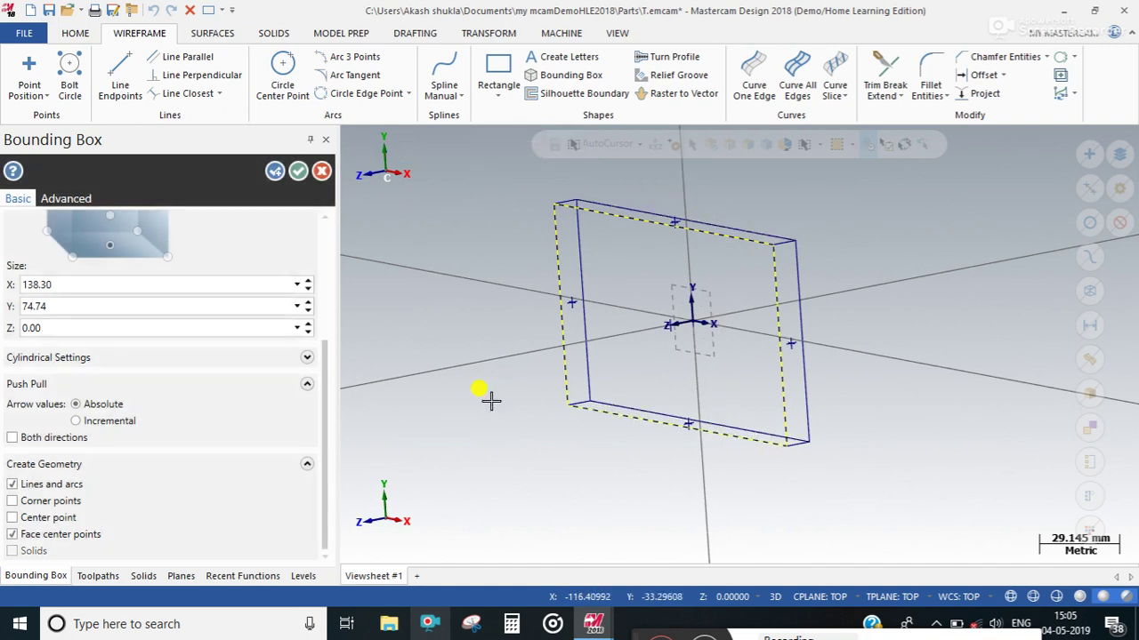
Step: Make the second bounding box cylindrical, with its origin at the middle of the cylinder
{"action": "scroll", "coordinate": [17, 396], "scroll_direction": "up", "scroll_amount": 5}
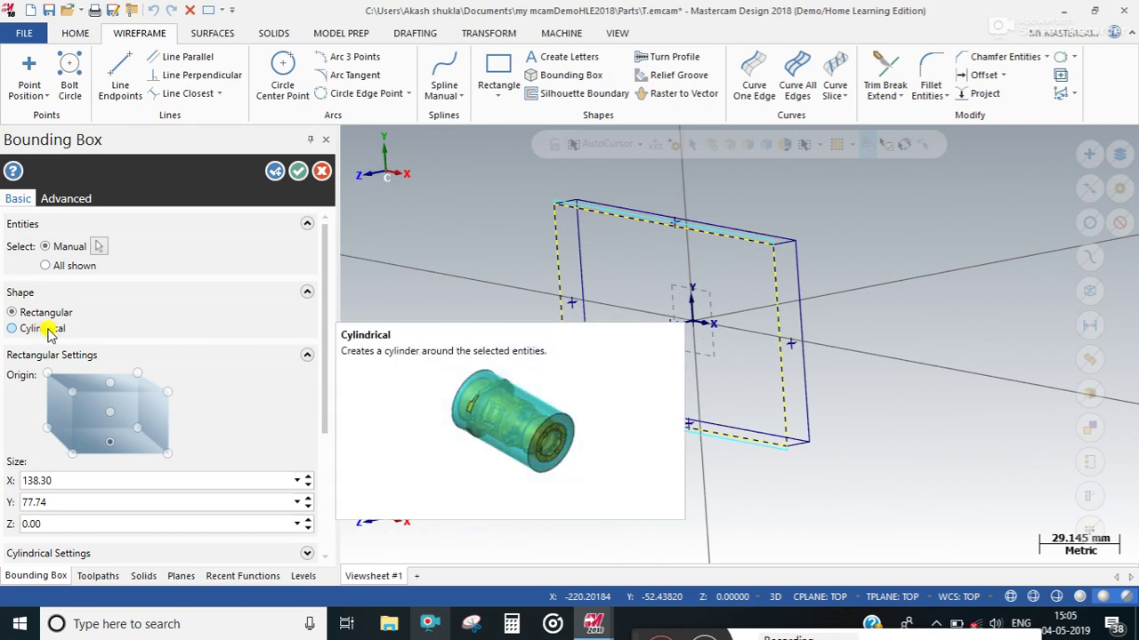
{"action": "left_click", "coordinate": [45, 329]}
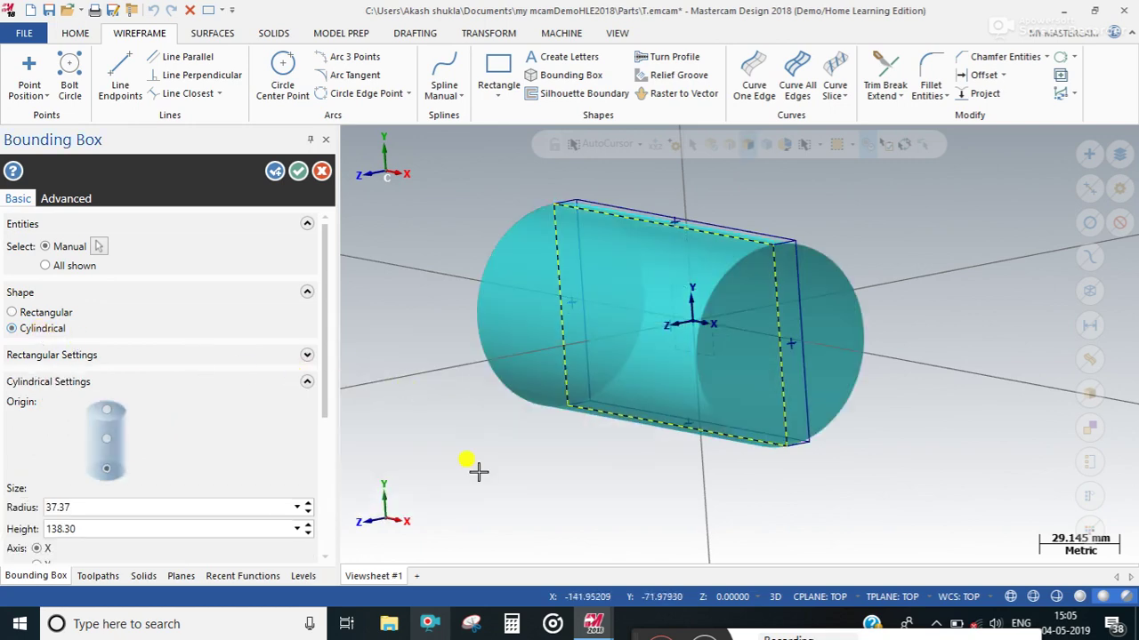
{"action": "mouse_move", "coordinate": [551, 489]}
{"action": "middle_mouse_down"}
{"action": "mouse_move", "coordinate": [508, 498]}
{"action": "mouse_move", "coordinate": [534, 501]}
{"action": "middle_mouse_up"}
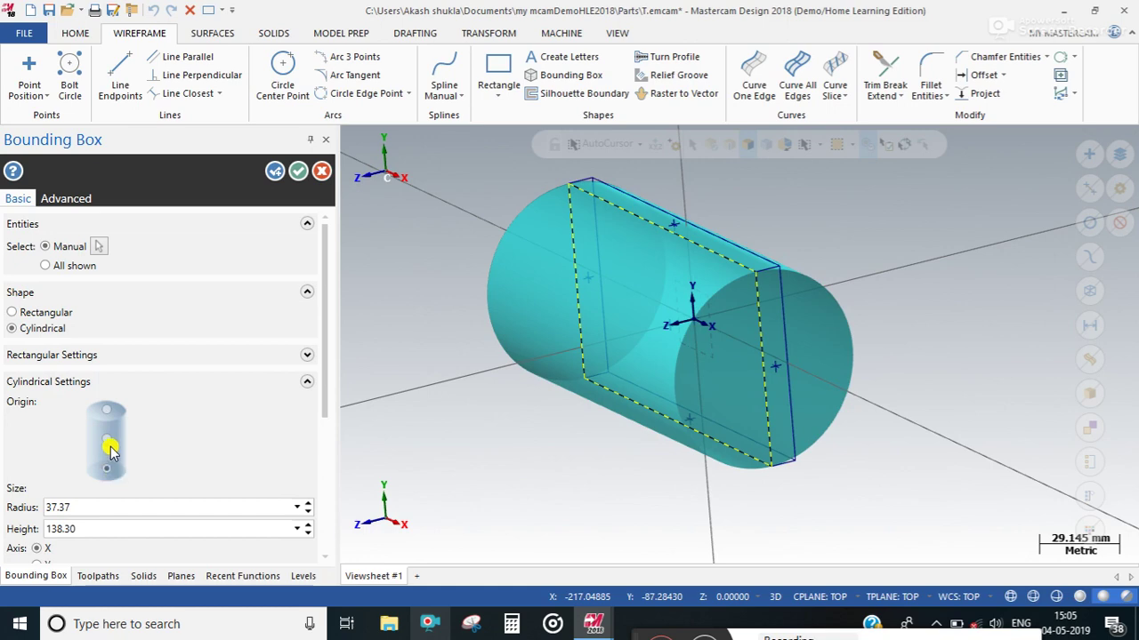
{"action": "scroll", "coordinate": [81, 465], "scroll_direction": "down", "scroll_amount": 1}
{"action": "left_click", "coordinate": [83, 466]}
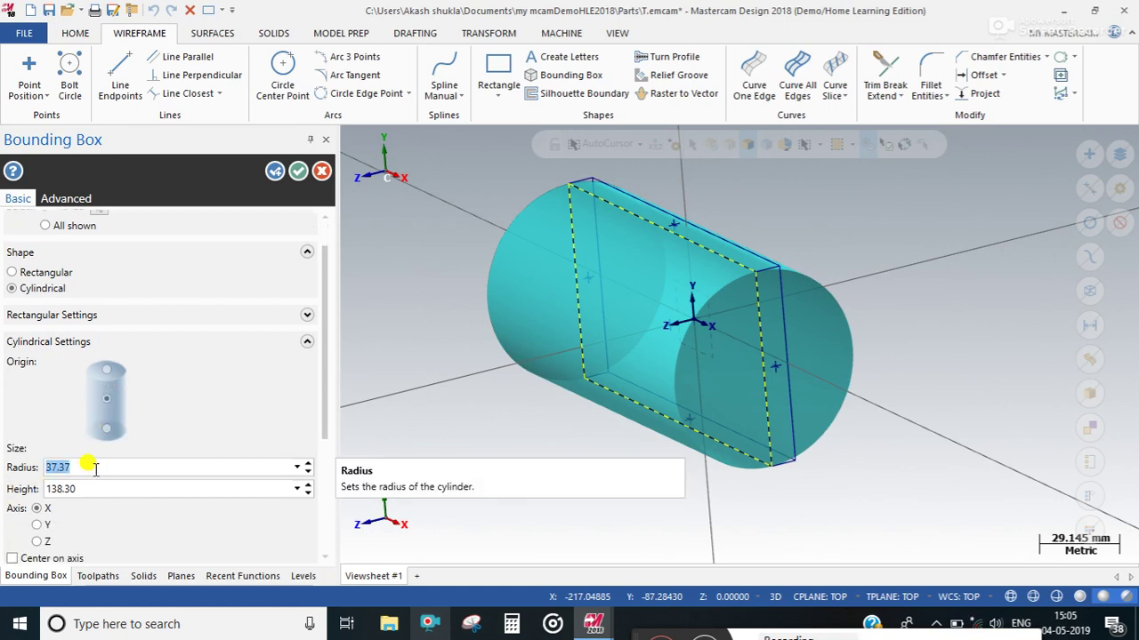
Step: Preview the cylinder along the Y and Z axes and return it to the X axis
{"action": "left_click", "coordinate": [38, 526]}
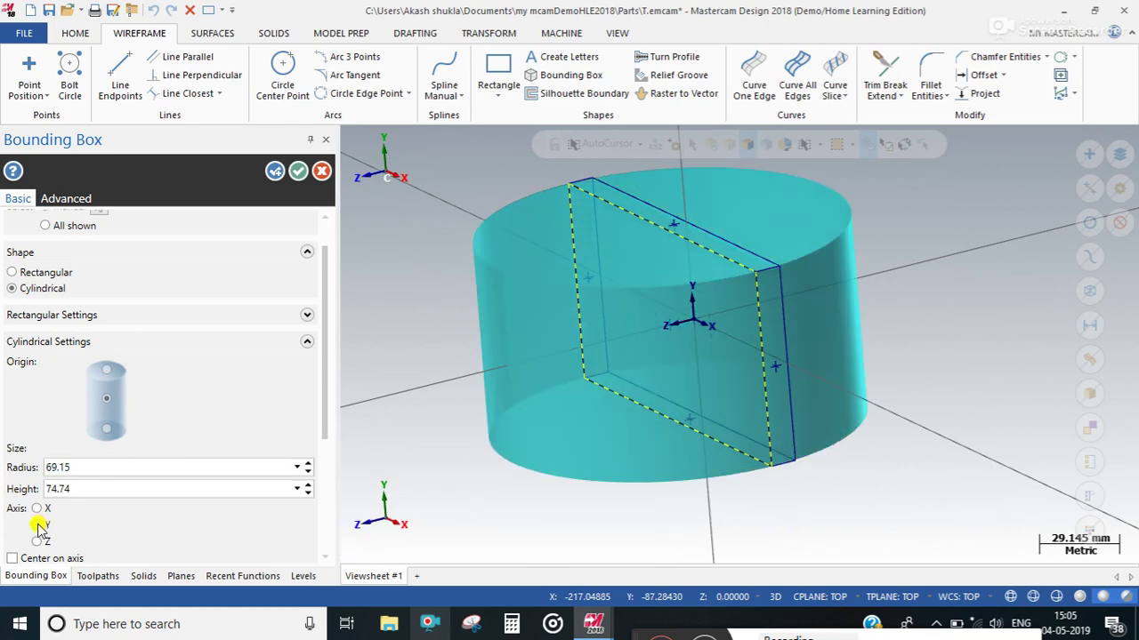
{"action": "left_click", "coordinate": [36, 542]}
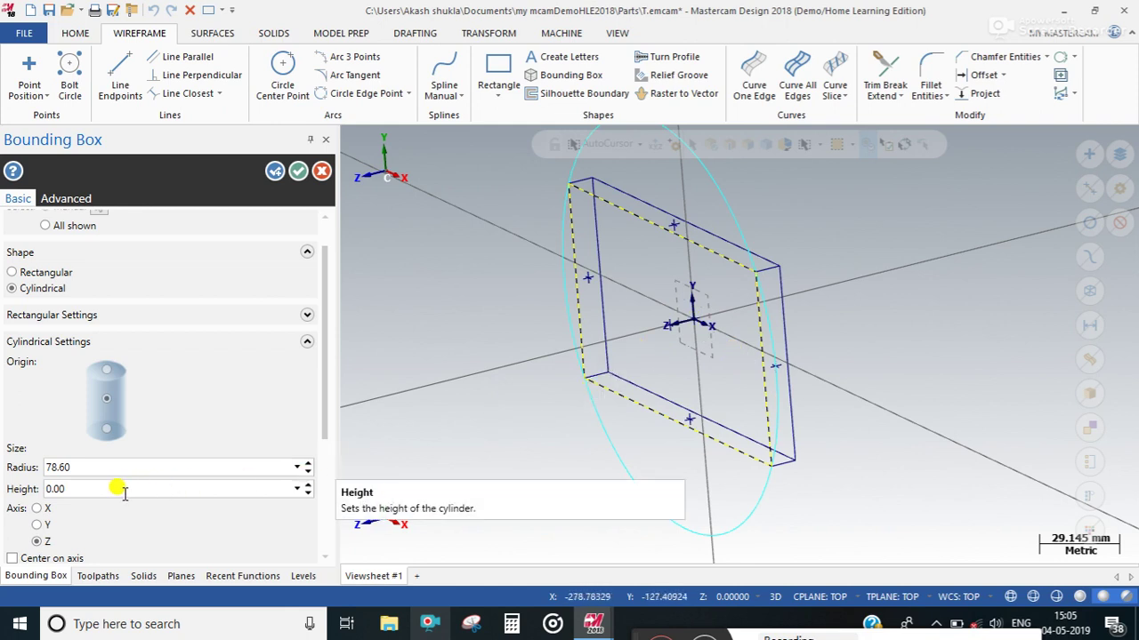
{"action": "left_click", "coordinate": [40, 508]}
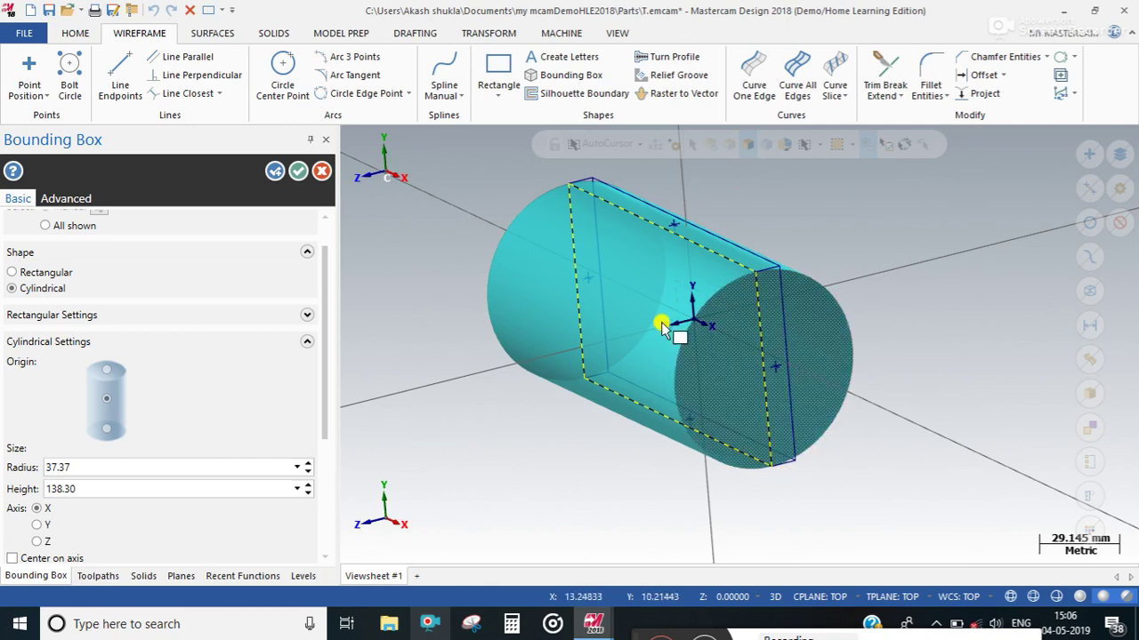
Step: Create the cylindrical bounding box with lines and arcs, face center points and a solid, and finish the command
{"action": "scroll", "coordinate": [92, 532], "scroll_direction": "down", "scroll_amount": 3}
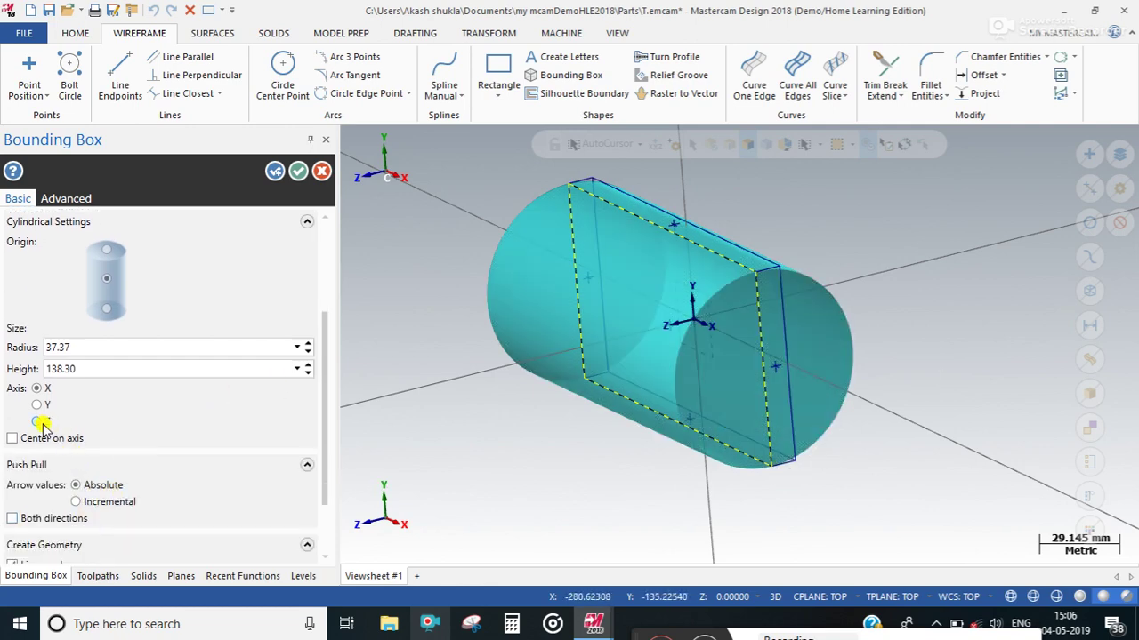
{"action": "scroll", "coordinate": [40, 472], "scroll_direction": "down", "scroll_amount": 2}
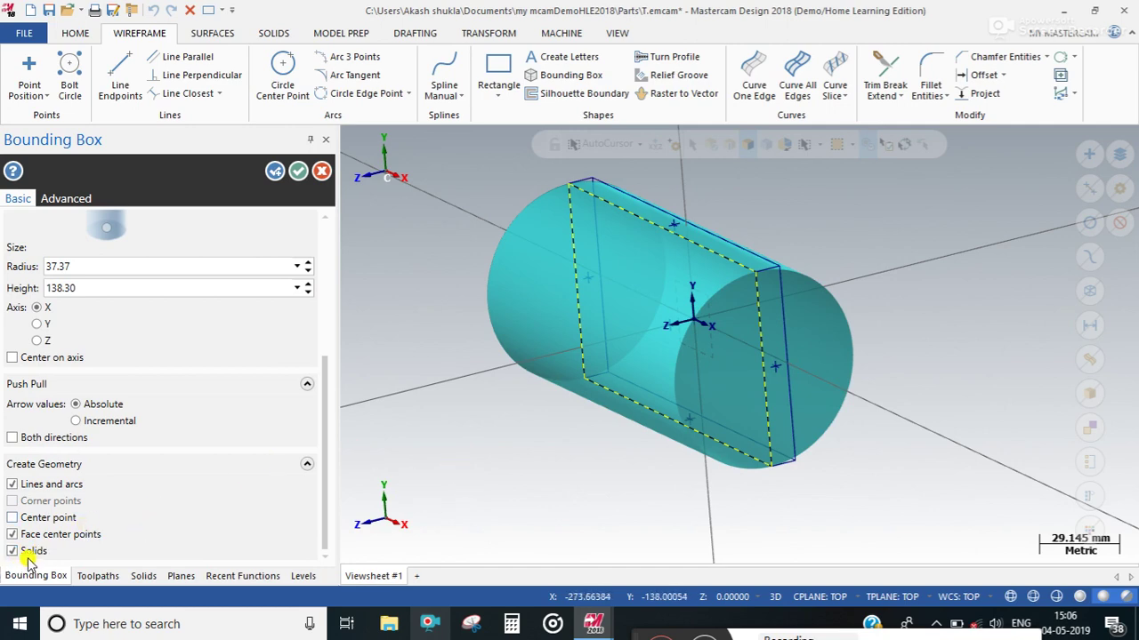
{"action": "left_click", "coordinate": [275, 172]}
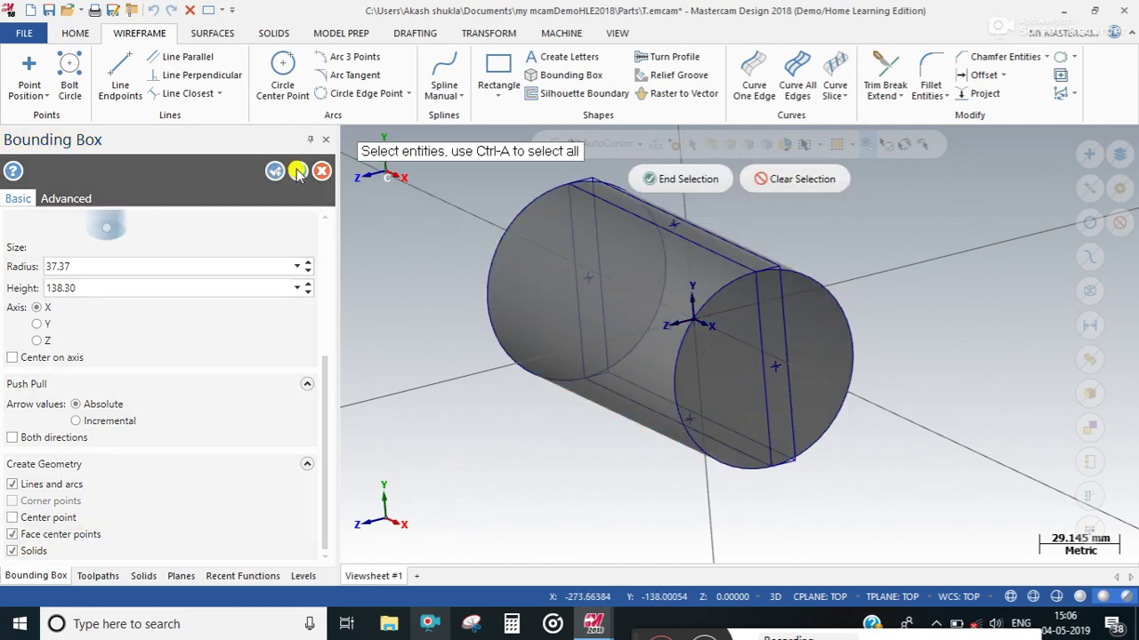
{"action": "left_click", "coordinate": [298, 172]}
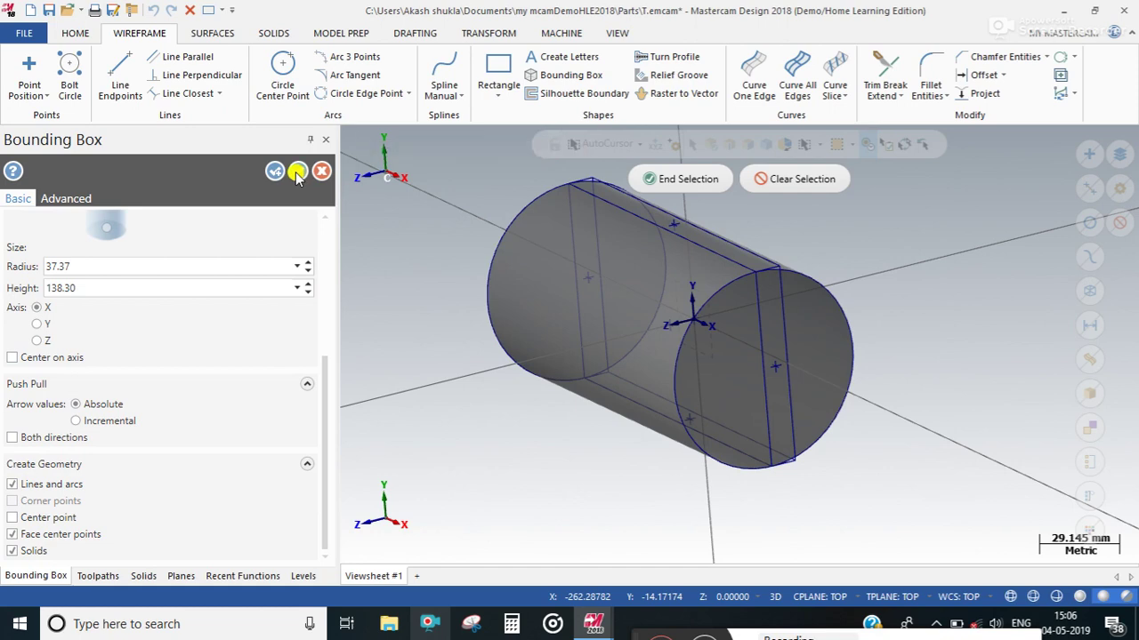
Step: Delete the cylindrical bounding solid and the straight bounding lines around it
{"action": "middle_click_drag", "start_coordinate": [610, 332], "coordinate": [574, 482]}
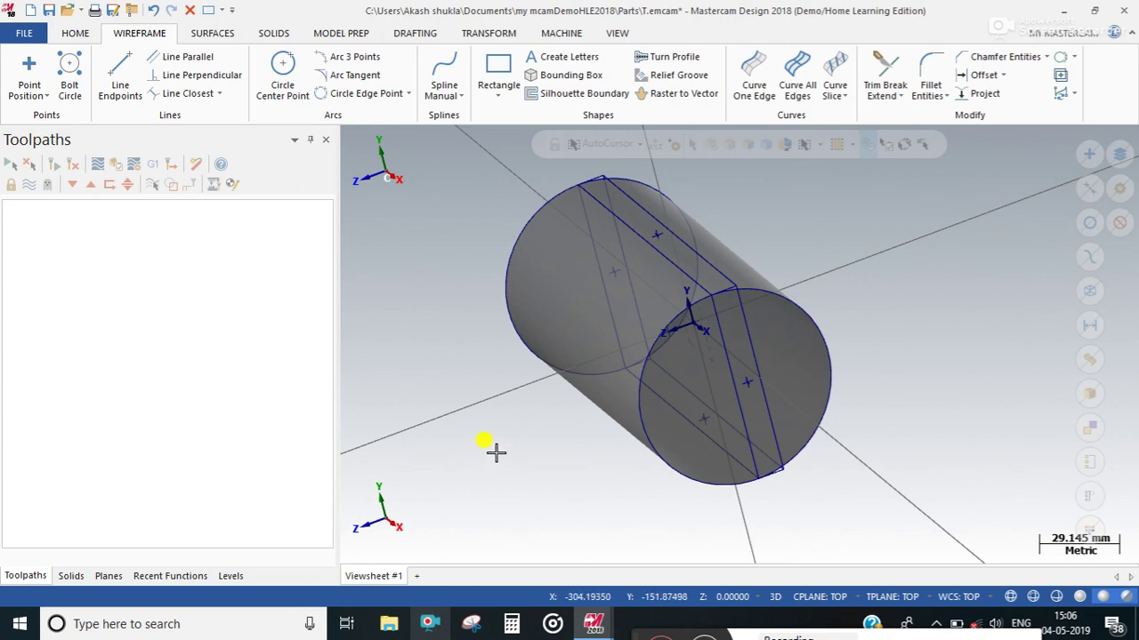
{"action": "left_click", "coordinate": [583, 302]}
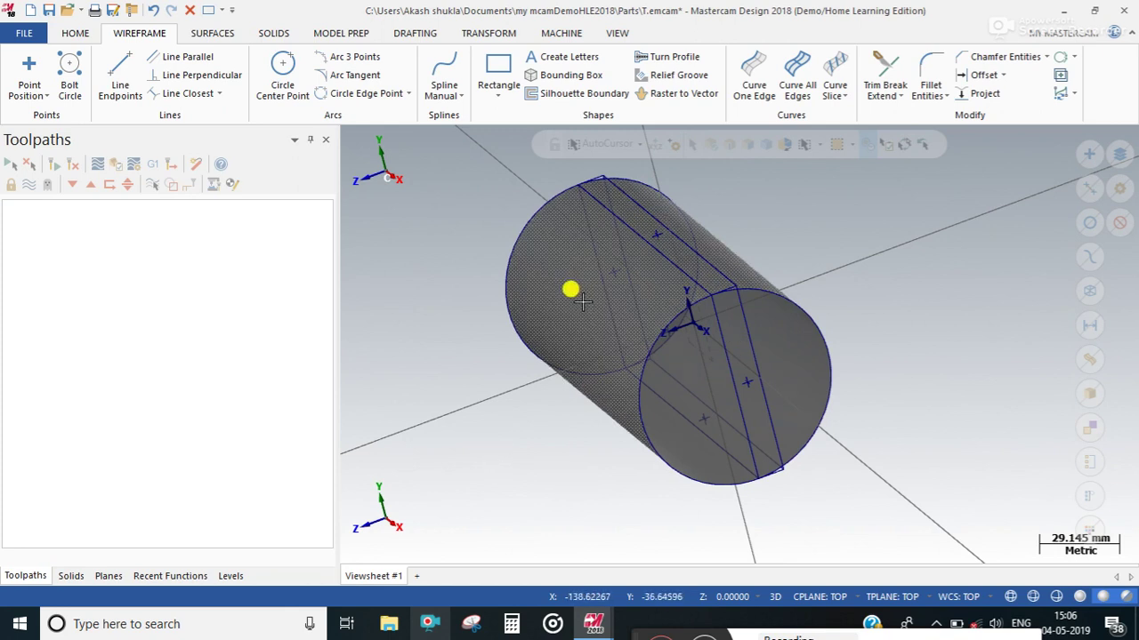
{"action": "left_click", "coordinate": [583, 302]}
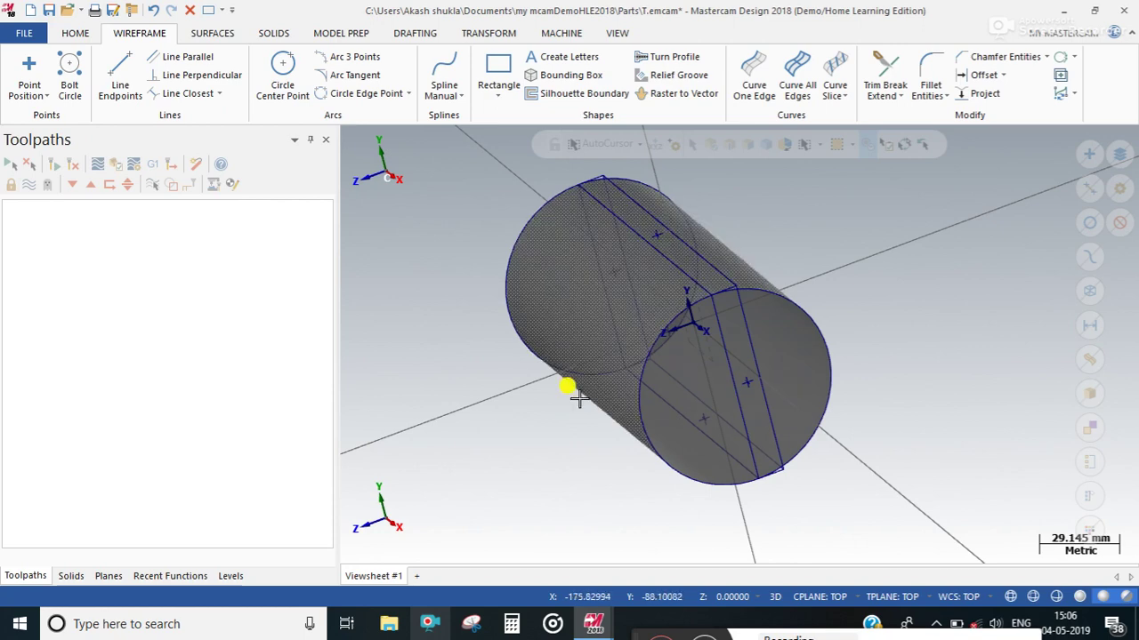
{"action": "left_click", "coordinate": [634, 400]}
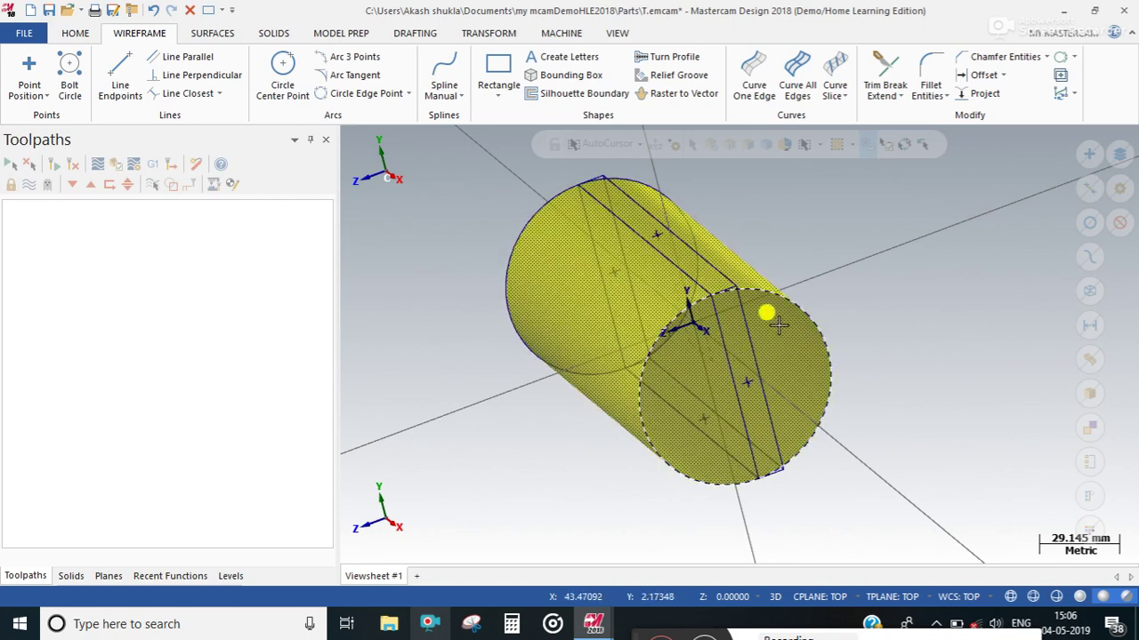
{"action": "key", "text": "Delete"}
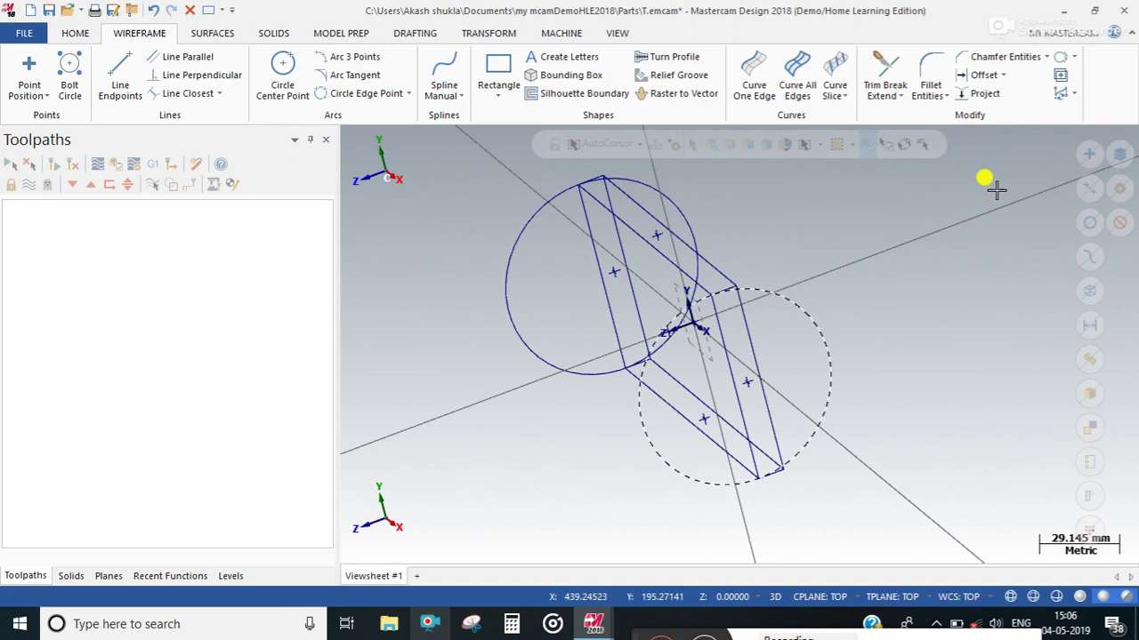
{"action": "key", "text": "Delete"}
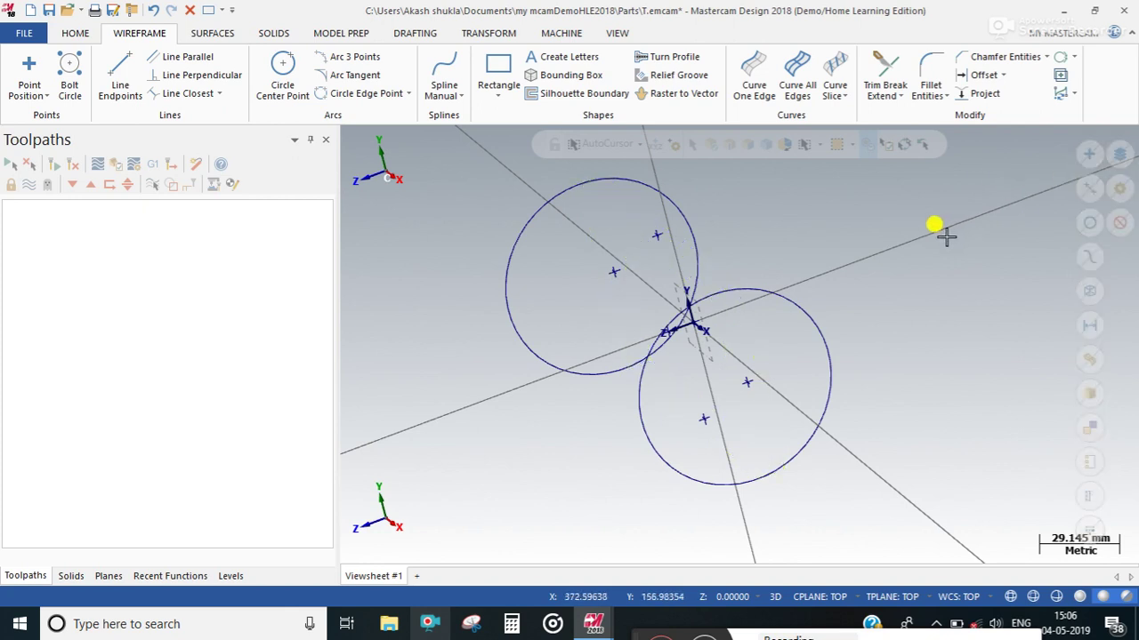
Step: Delete the two end circles and the remaining face center points, and return to the Top view
{"action": "left_click", "coordinate": [1089, 220]}
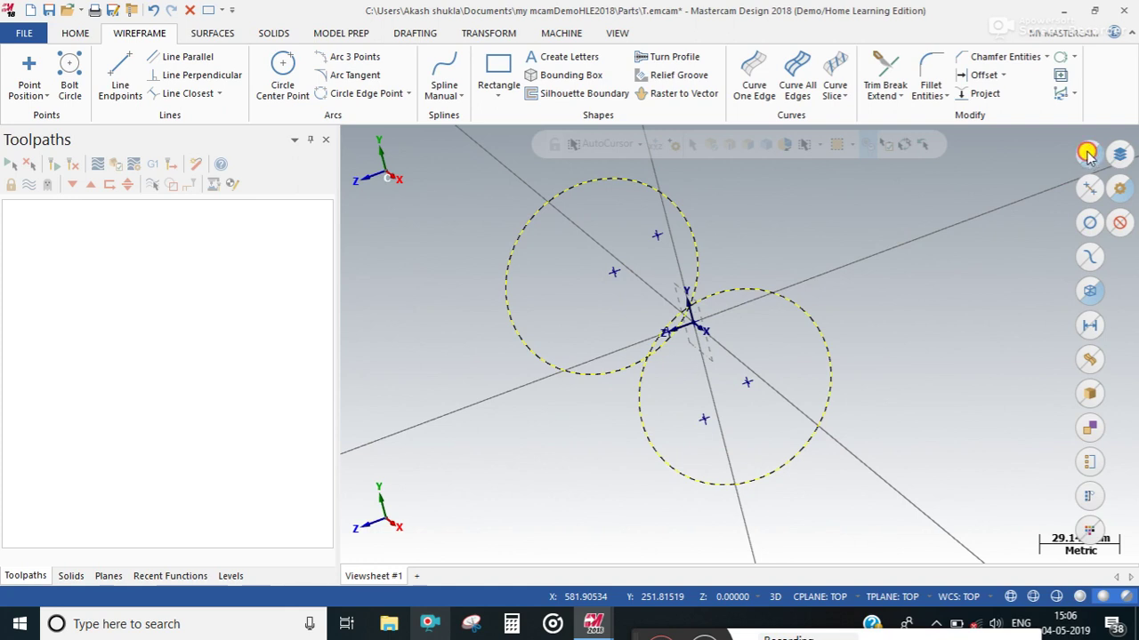
{"action": "key", "text": "Delete"}
{"action": "right_click", "coordinate": [802, 249]}
{"action": "left_click", "coordinate": [838, 343]}
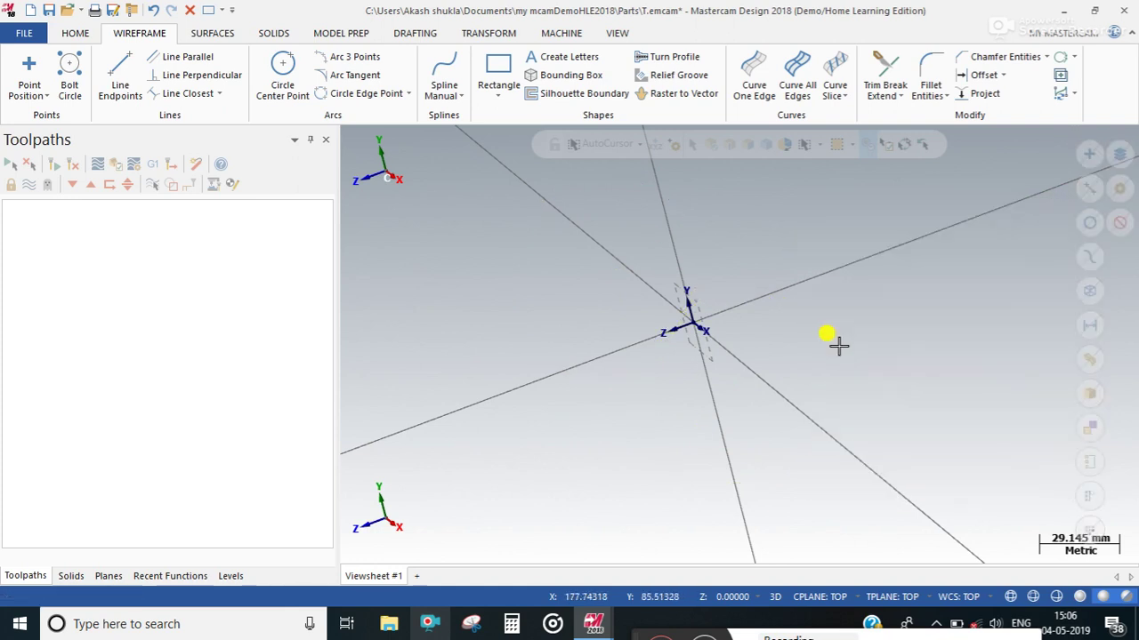
Step: Make level 1 "Solid" visible to bring up the stepped shaft, and leave the Silhouette Boundary command
{"action": "left_click", "coordinate": [577, 94]}
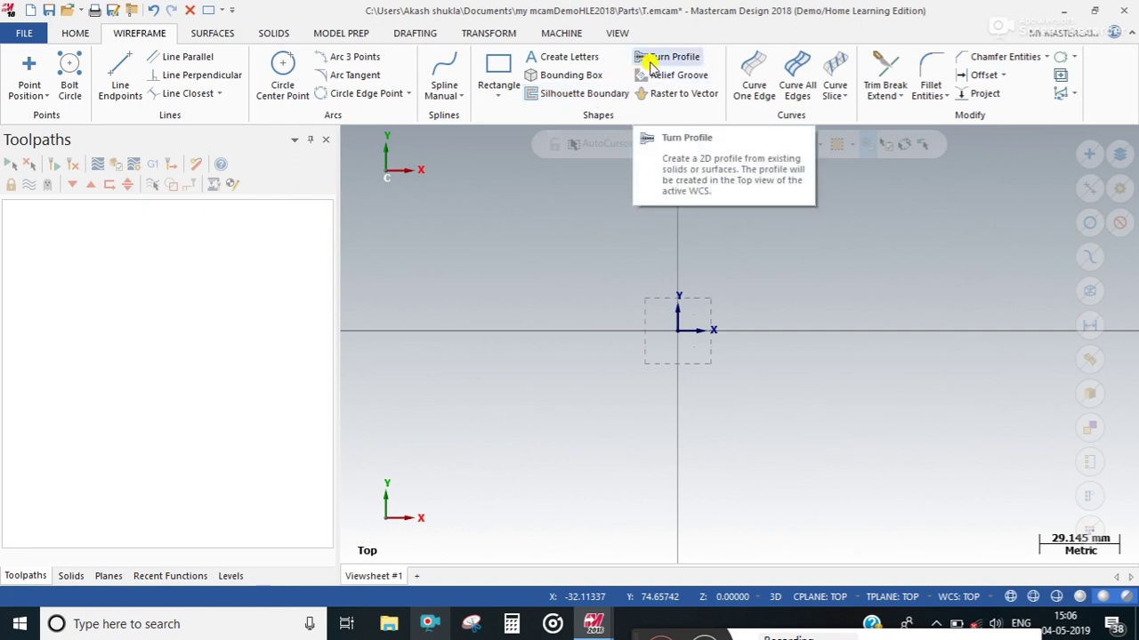
{"action": "left_click", "coordinate": [554, 99]}
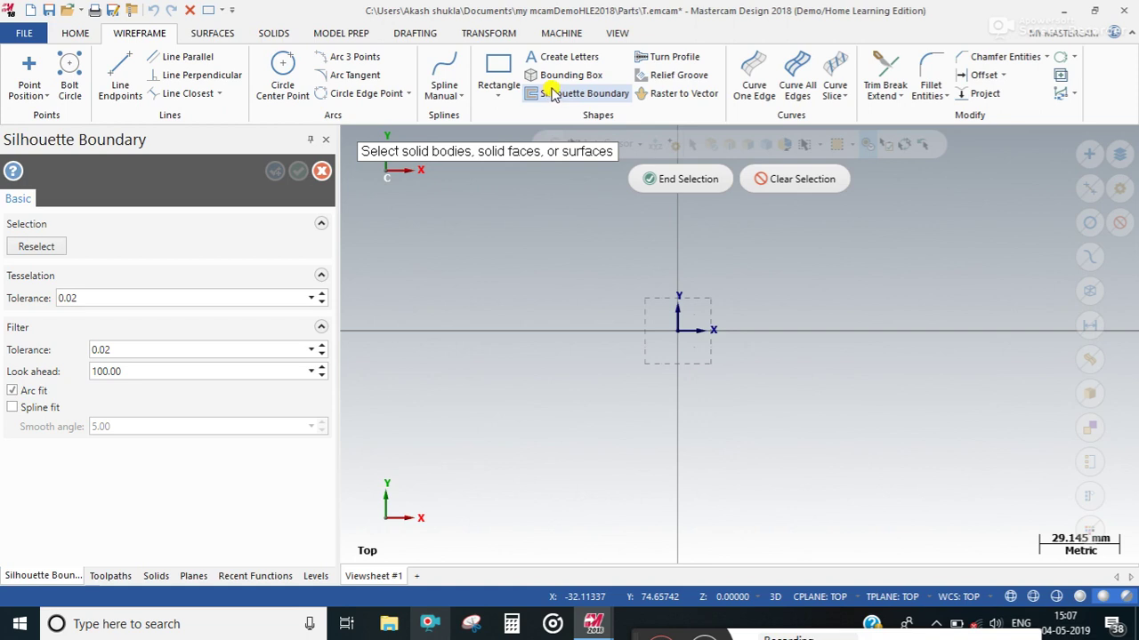
{"action": "left_click", "coordinate": [190, 575]}
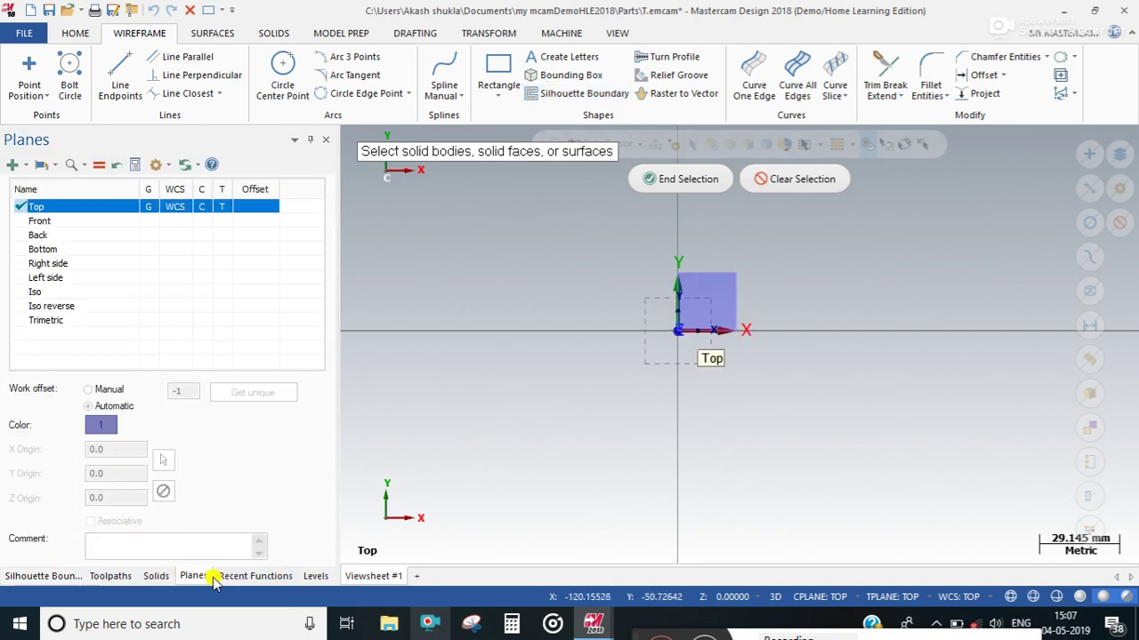
{"action": "left_click", "coordinate": [310, 576]}
{"action": "left_click", "coordinate": [65, 207]}
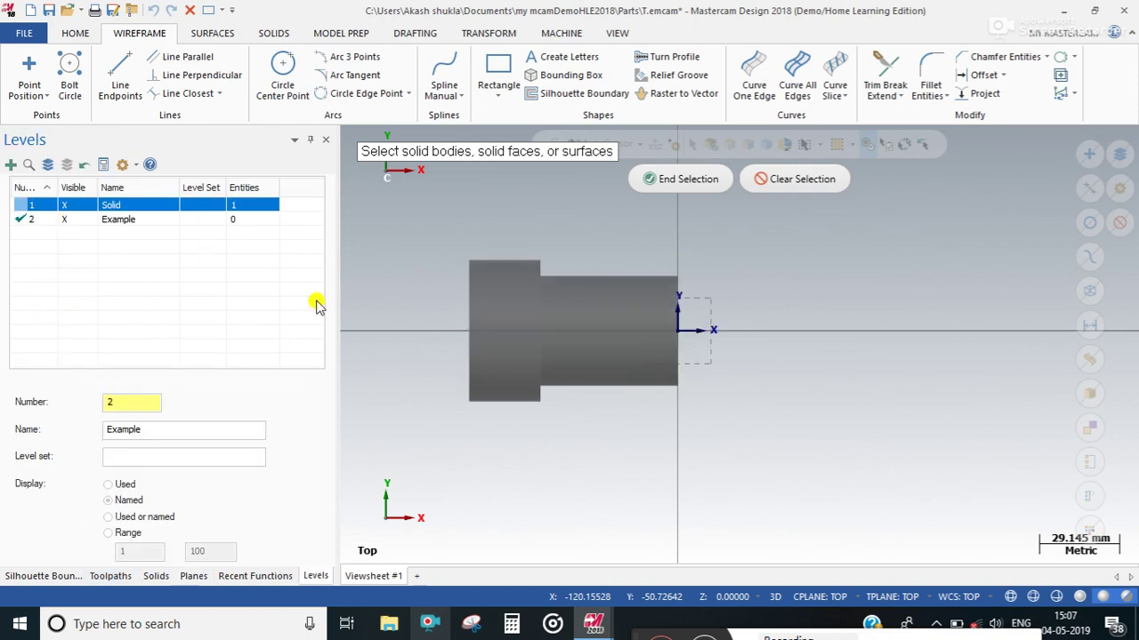
{"action": "middle_click_drag", "start_coordinate": [796, 381], "coordinate": [729, 414]}
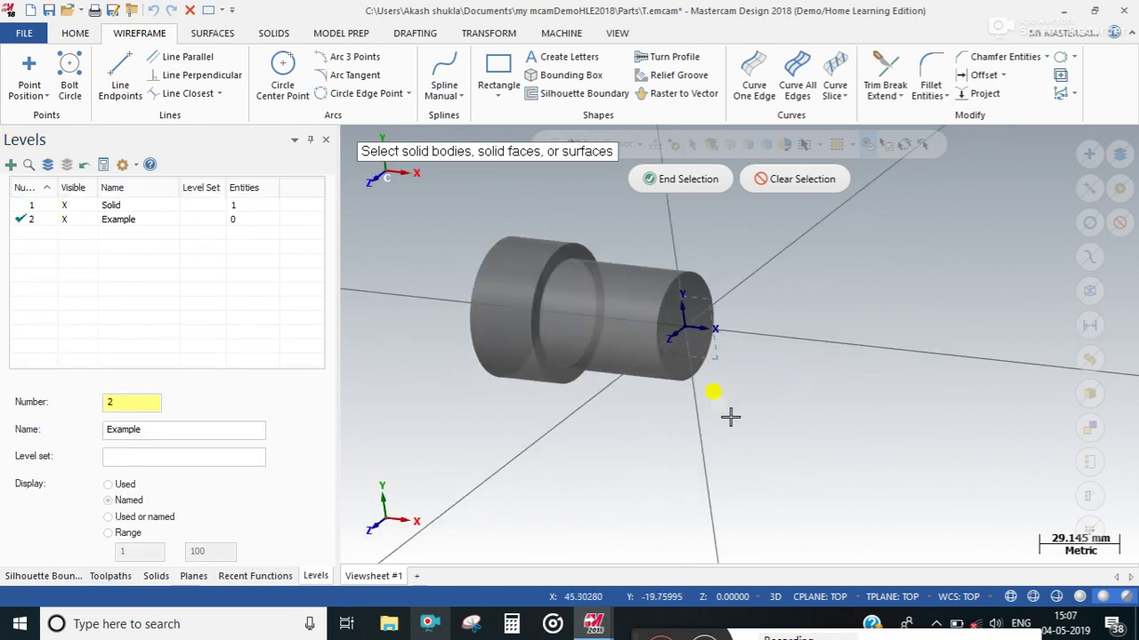
{"action": "left_click", "coordinate": [772, 180]}
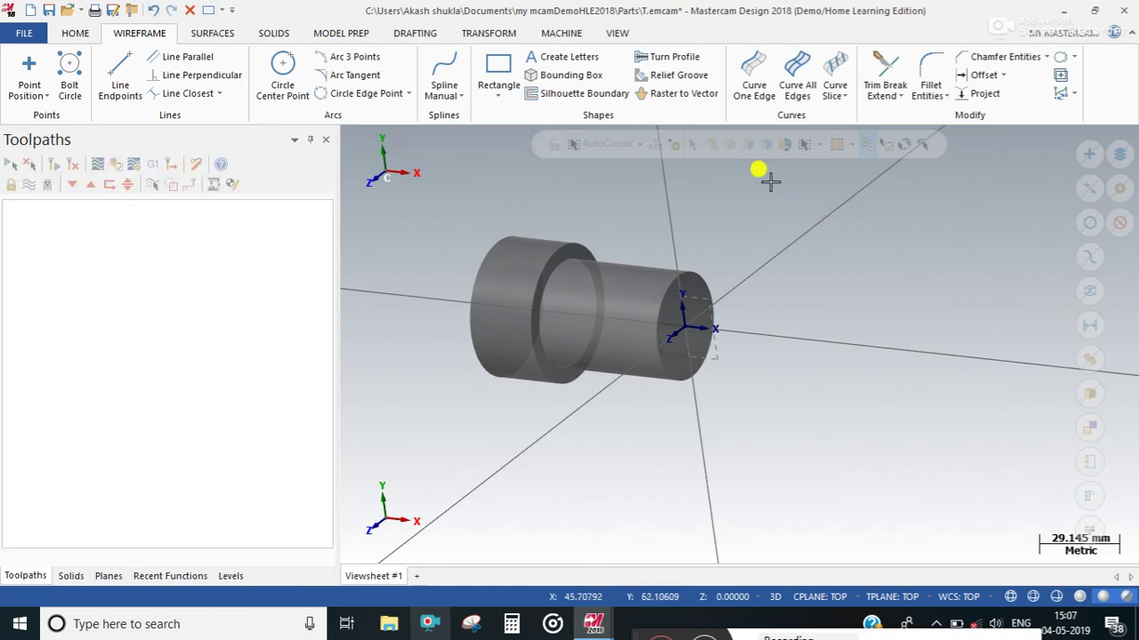
Step: Create a silhouette boundary around the stepped shaft solid with 0.02 tolerances, look-ahead 100 and arc fit, and finish the command
{"action": "left_click", "coordinate": [575, 95]}
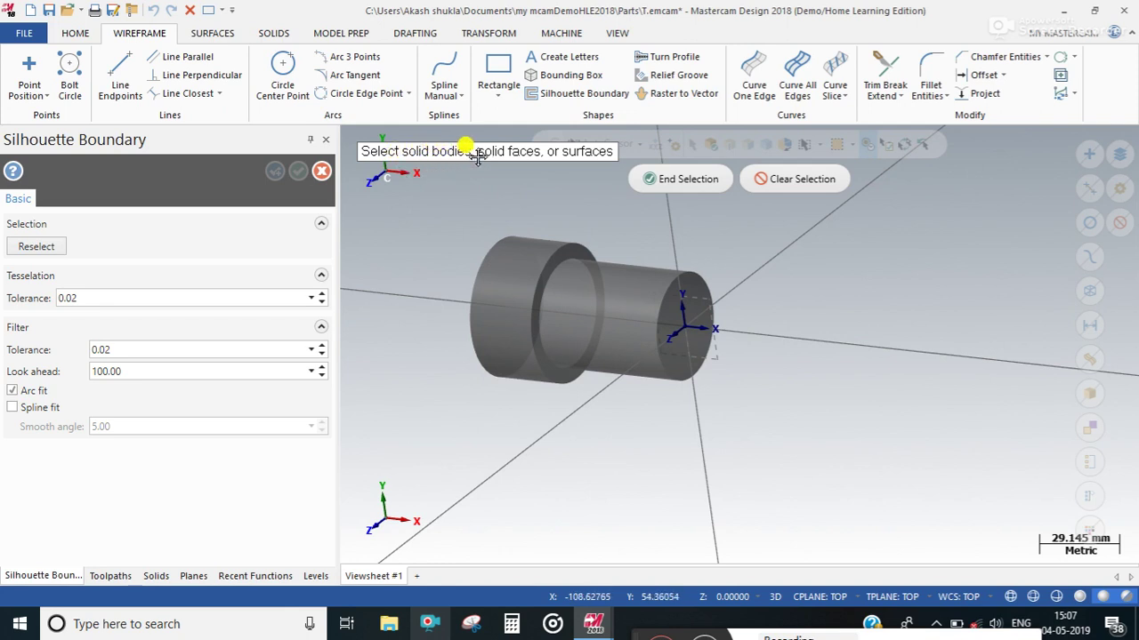
{"action": "left_click", "coordinate": [506, 318]}
{"action": "middle_click_drag", "start_coordinate": [522, 311], "coordinate": [614, 275]}
{"action": "left_click", "coordinate": [675, 179]}
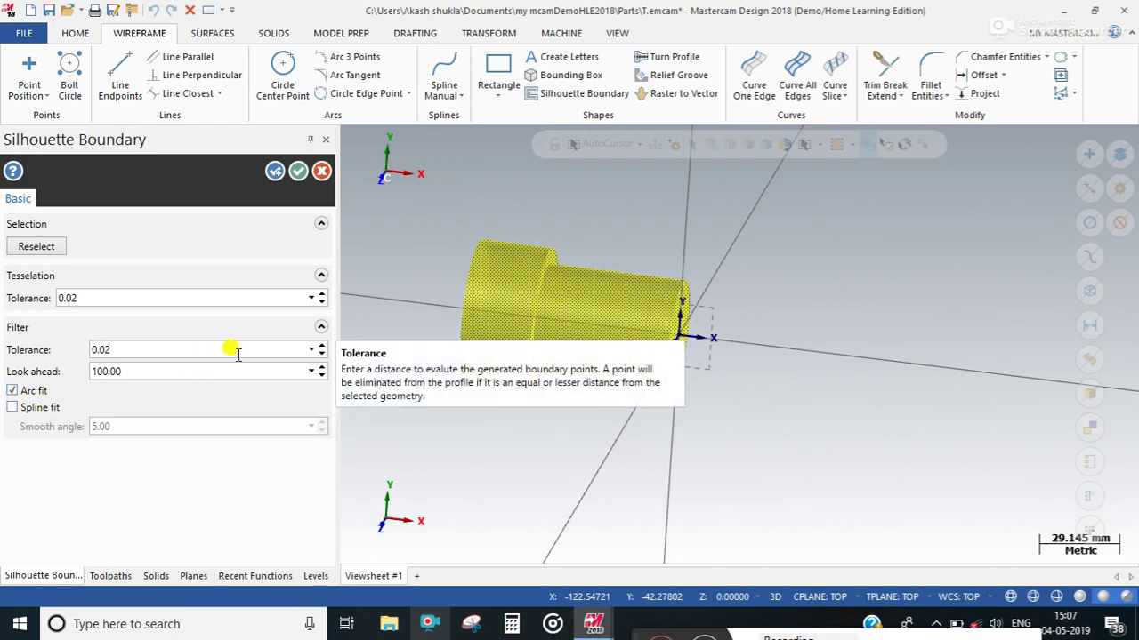
{"action": "left_click", "coordinate": [277, 171]}
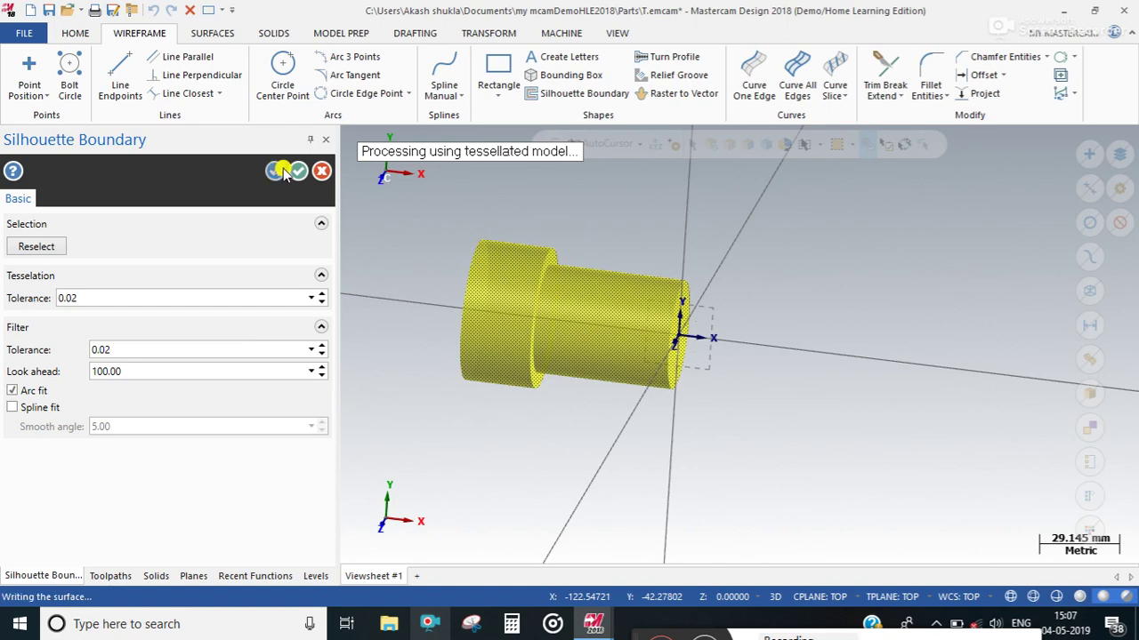
{"action": "right_click", "coordinate": [783, 365]}
{"action": "left_click", "coordinate": [808, 407]}
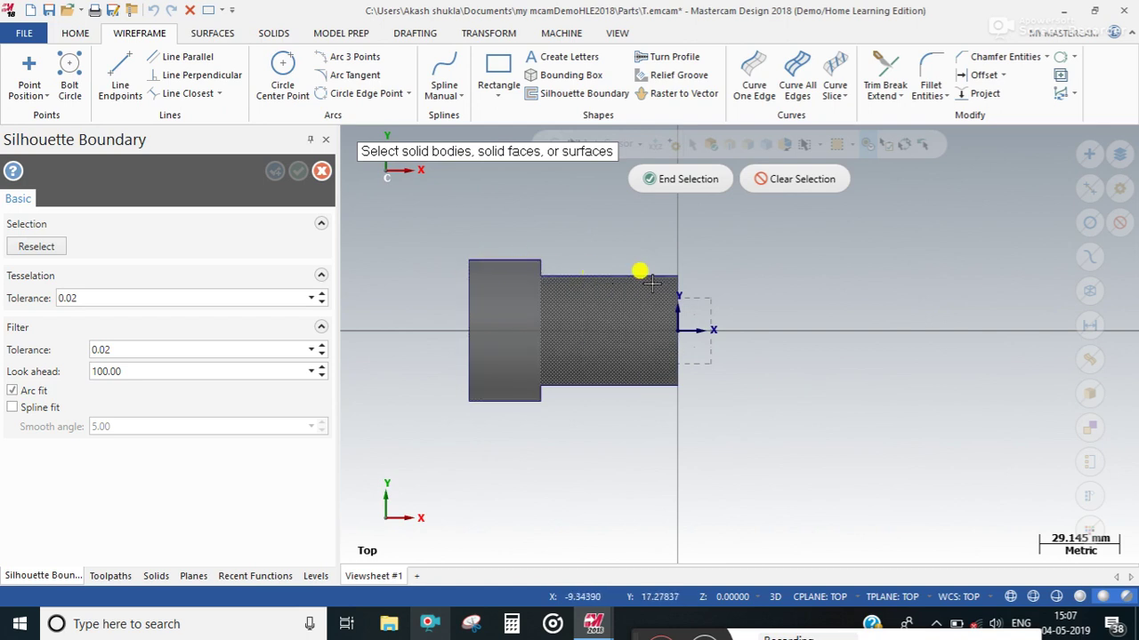
{"action": "middle_click_drag", "start_coordinate": [613, 320], "coordinate": [524, 326]}
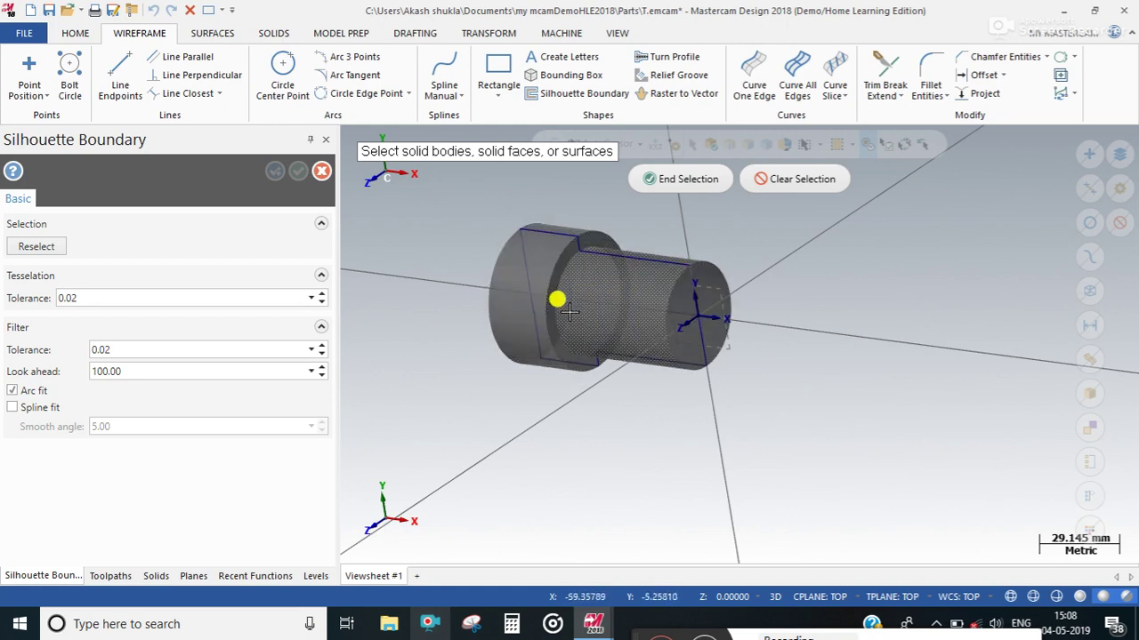
{"action": "left_click", "coordinate": [596, 321]}
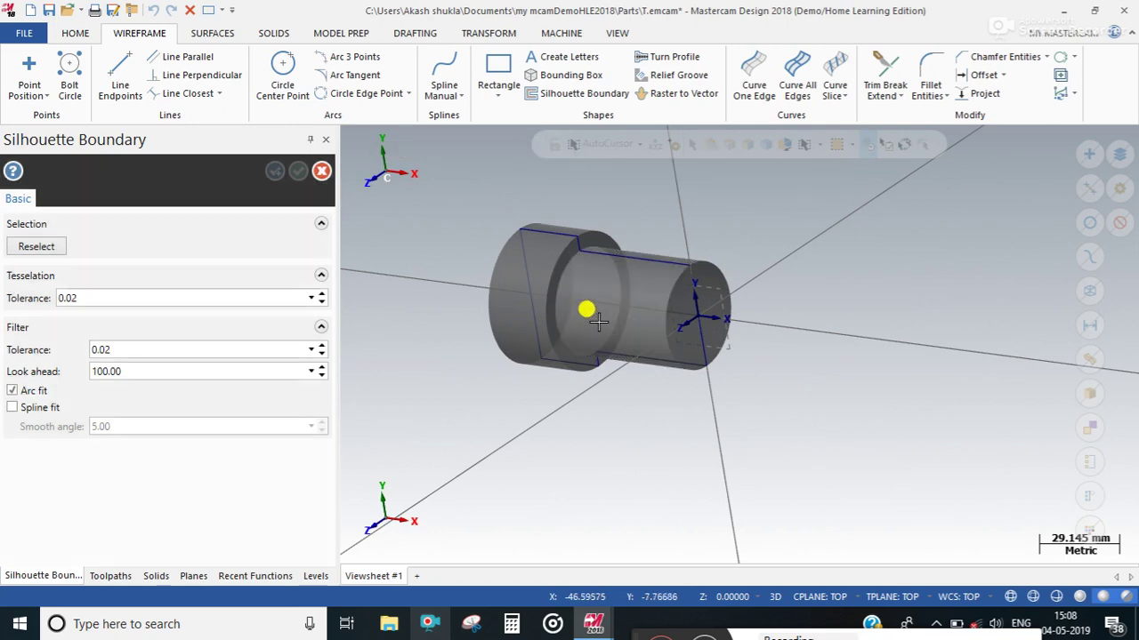
{"action": "key", "text": "Return"}
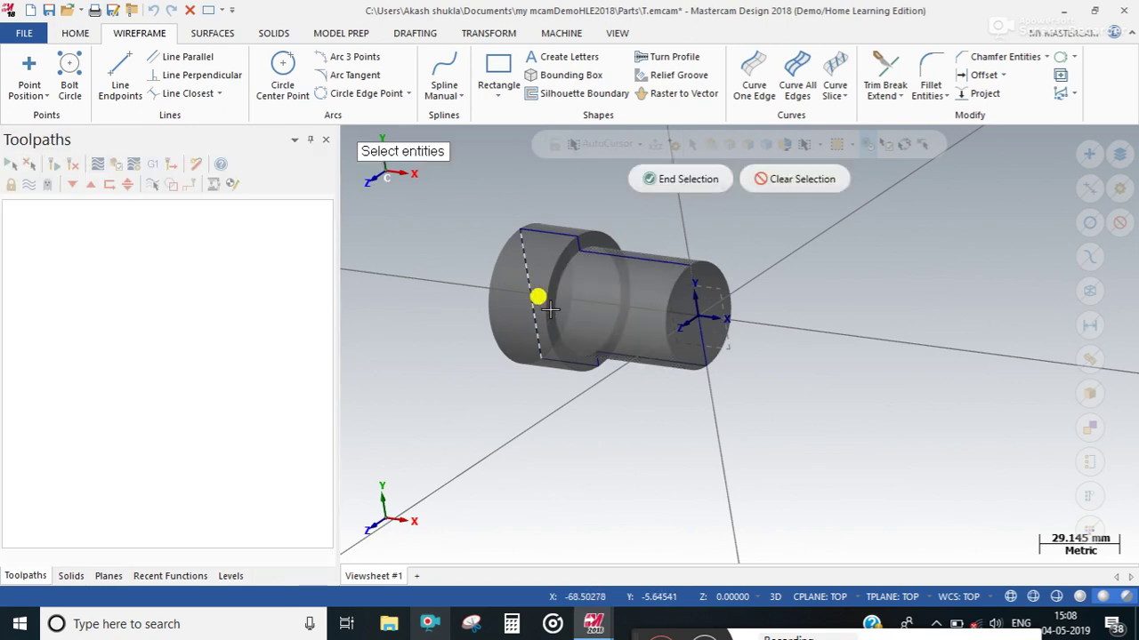
Step: Delete the shaft solid and examine the silhouette boundary on its own in the Top view
{"action": "left_click", "coordinate": [546, 307]}
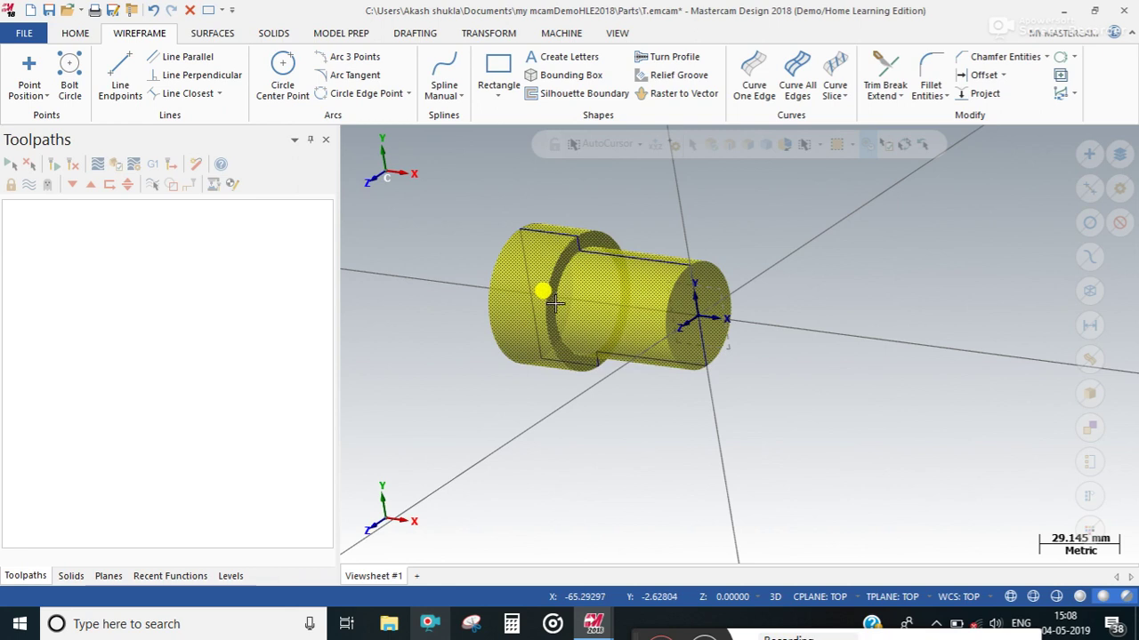
{"action": "key", "text": "Delete"}
{"action": "middle_click_drag", "start_coordinate": [516, 452], "coordinate": [534, 432]}
{"action": "right_click", "coordinate": [533, 431]}
{"action": "left_click", "coordinate": [582, 251]}
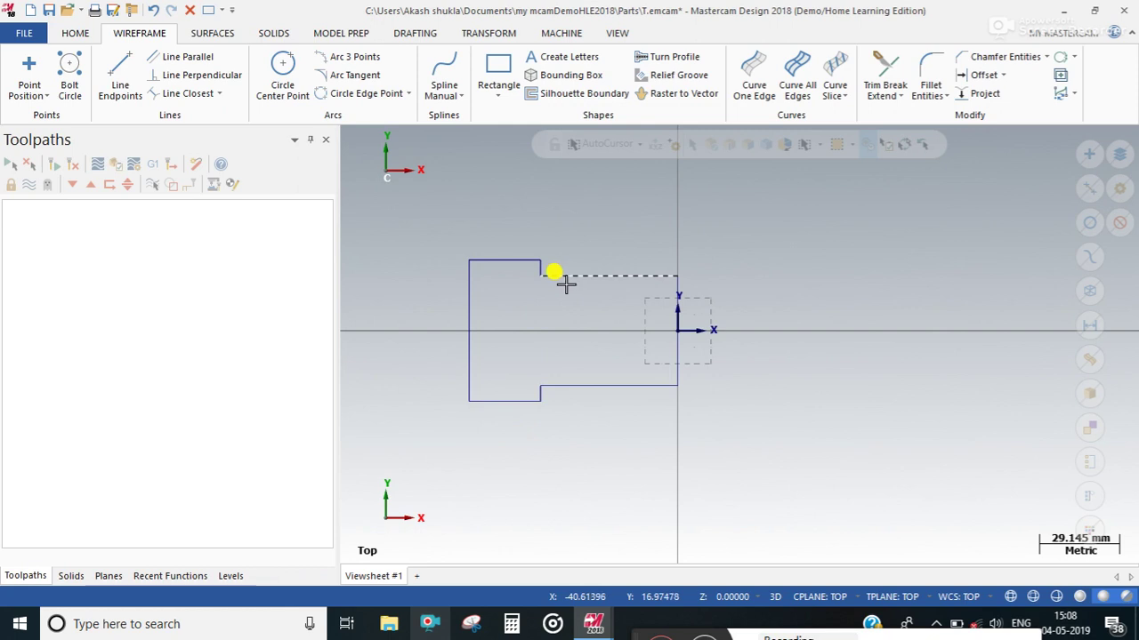
{"action": "middle_click_drag", "start_coordinate": [691, 275], "coordinate": [735, 305]}
{"action": "left_click", "coordinate": [771, 373]}
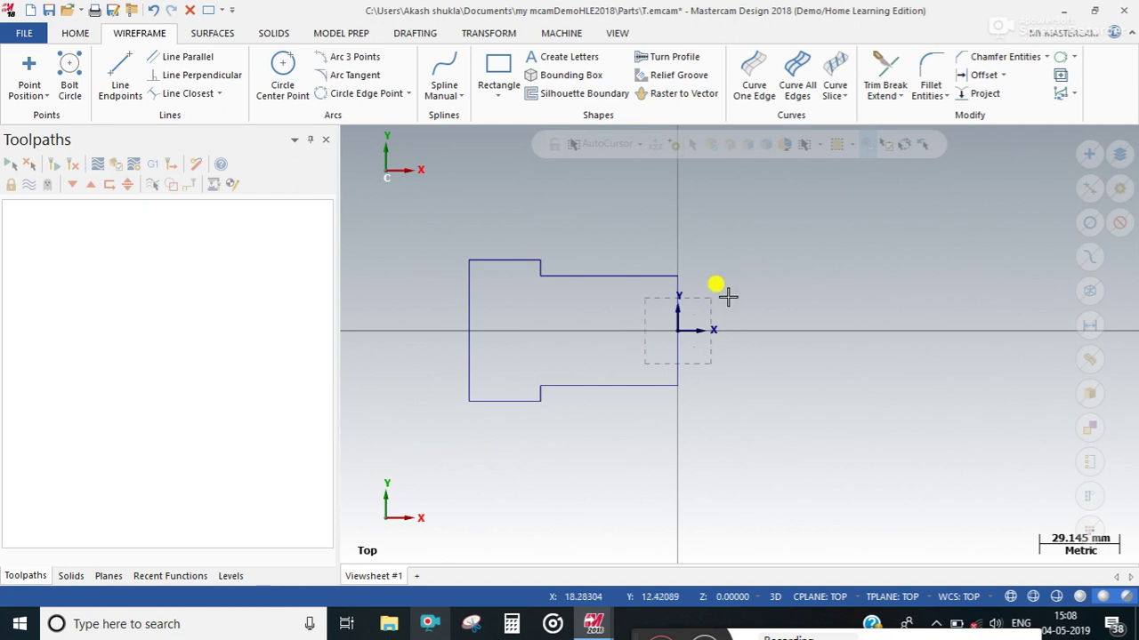
Step: Undo the deletion of the shaft solid and dismiss the solid processing error messages
{"action": "key", "text": "alt+s"}
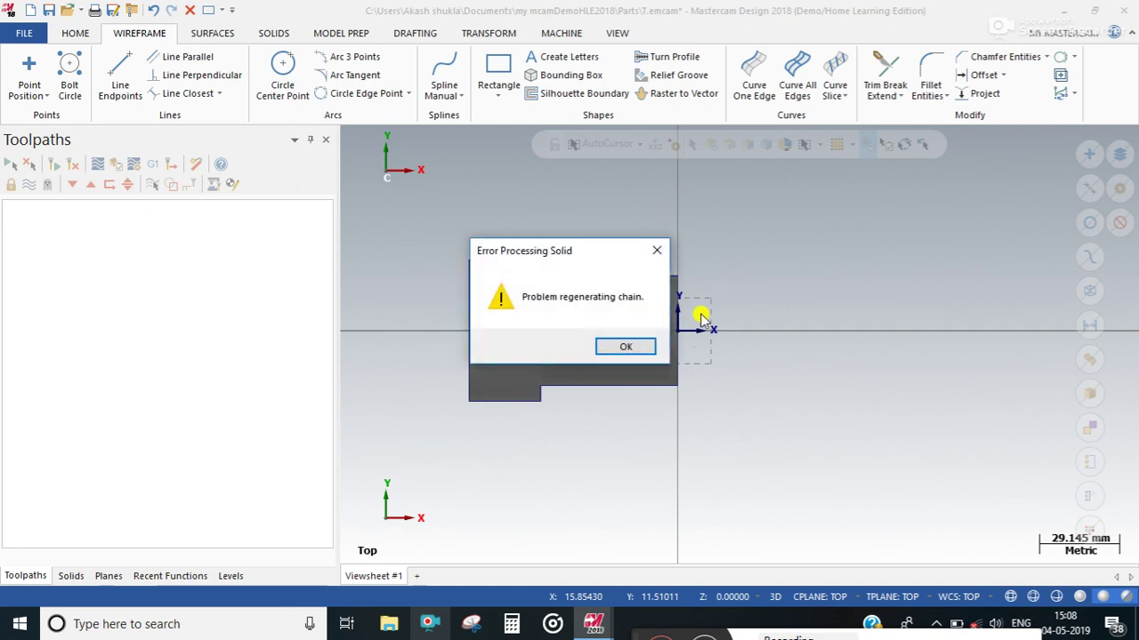
{"action": "left_click", "coordinate": [633, 347]}
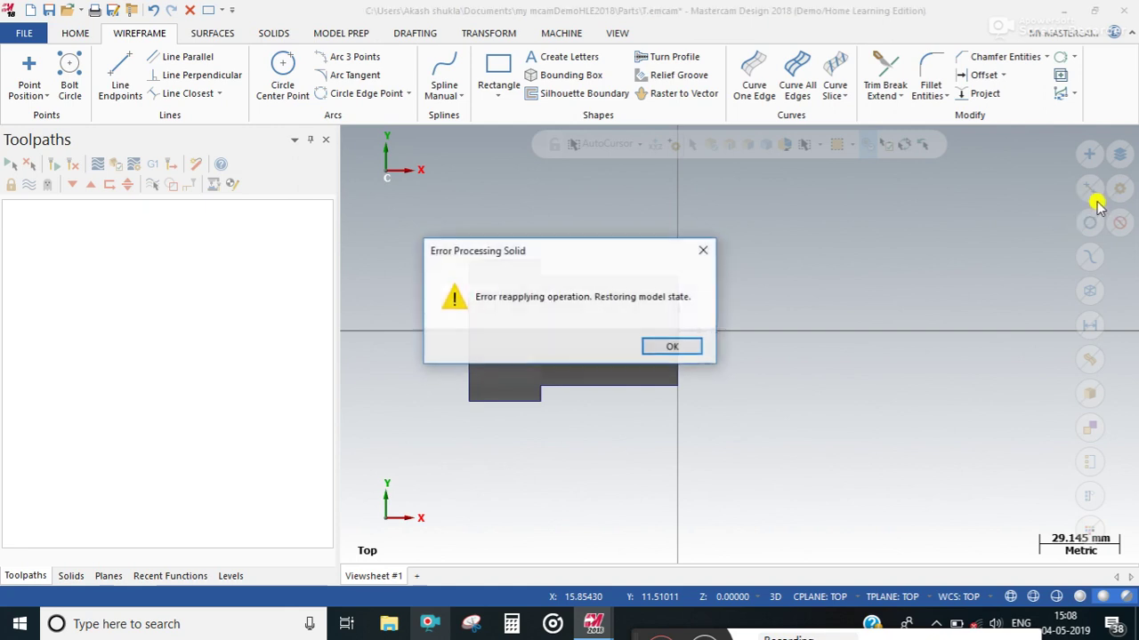
{"action": "left_click", "coordinate": [704, 250]}
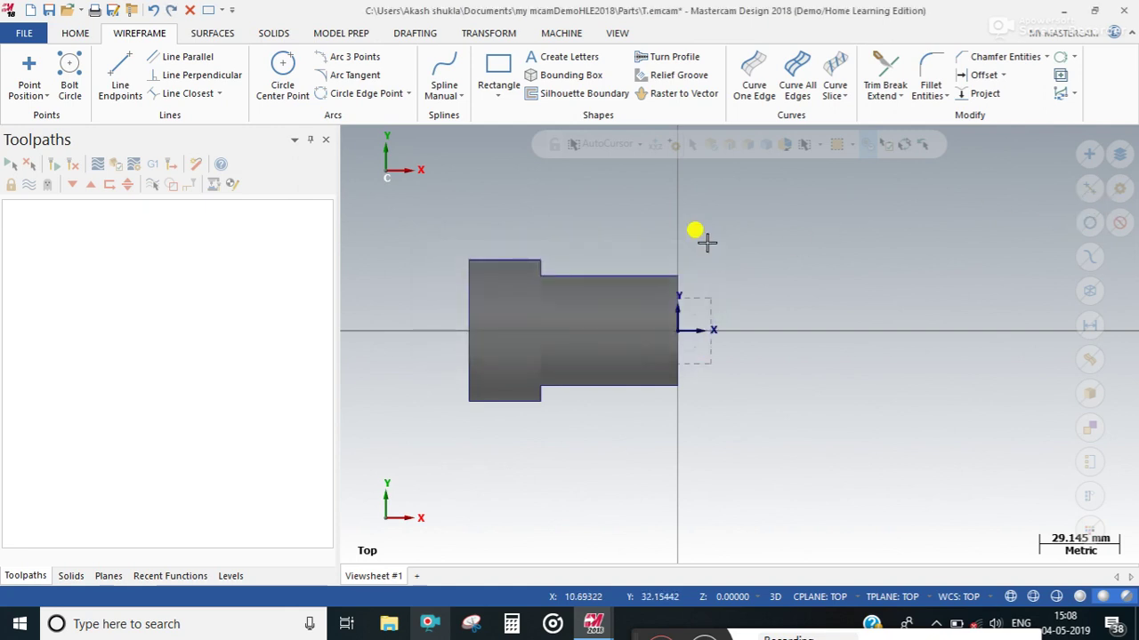
Step: Delete the silhouette boundary lines around the shaft, keeping the solid
{"action": "left_click", "coordinate": [604, 283]}
{"action": "left_click", "coordinate": [1119, 222]}
{"action": "left_click", "coordinate": [1088, 183]}
{"action": "left_click", "coordinate": [1089, 182]}
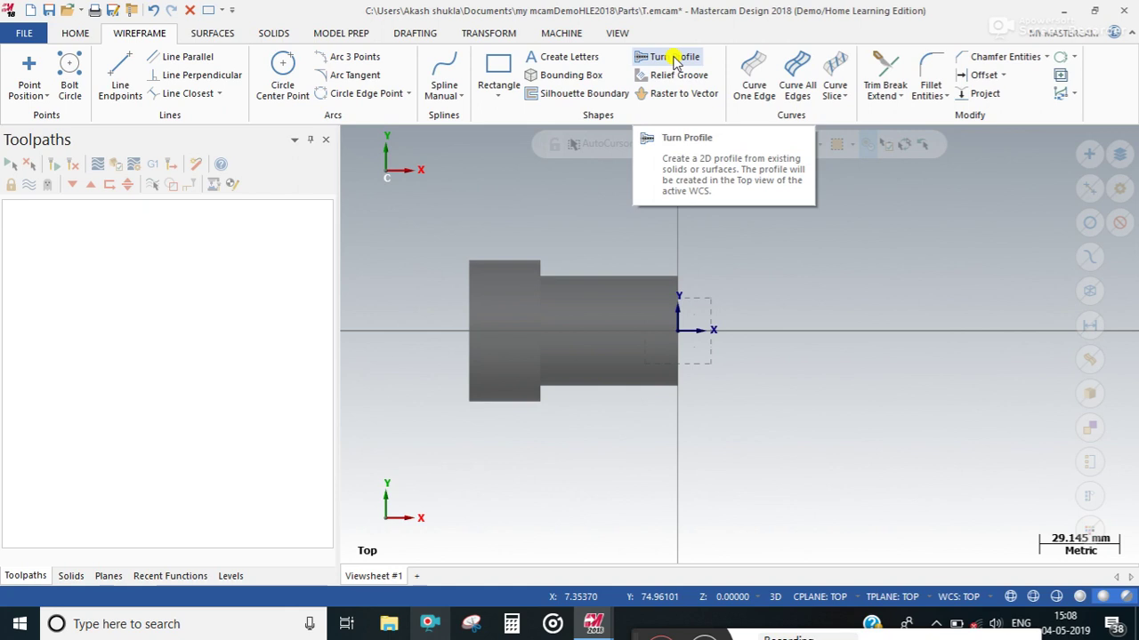
Step: Create a turn profile of the shaft solid with the Spin method, 0.02 tolerance and the upper profile
{"action": "left_click", "coordinate": [673, 59]}
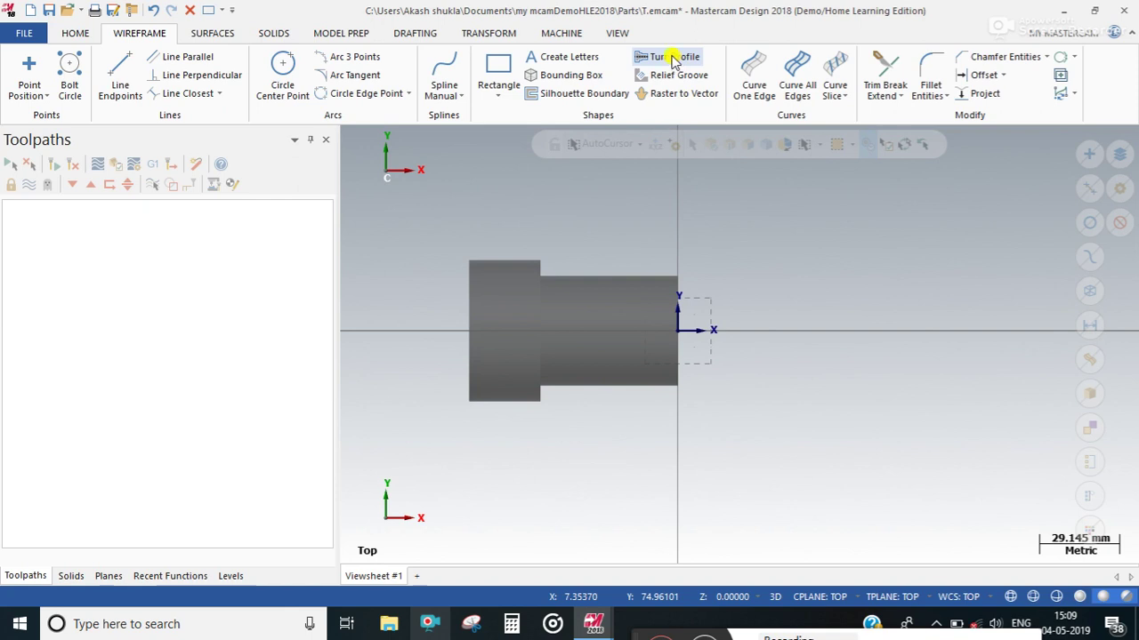
{"action": "left_click", "coordinate": [674, 58]}
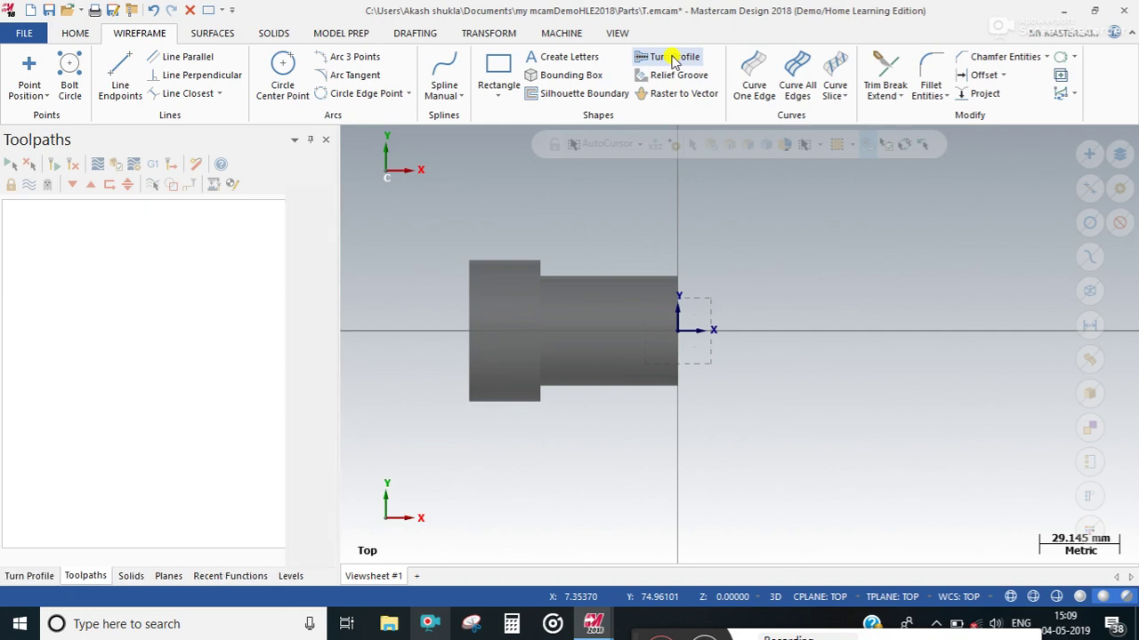
{"action": "left_click", "coordinate": [531, 351]}
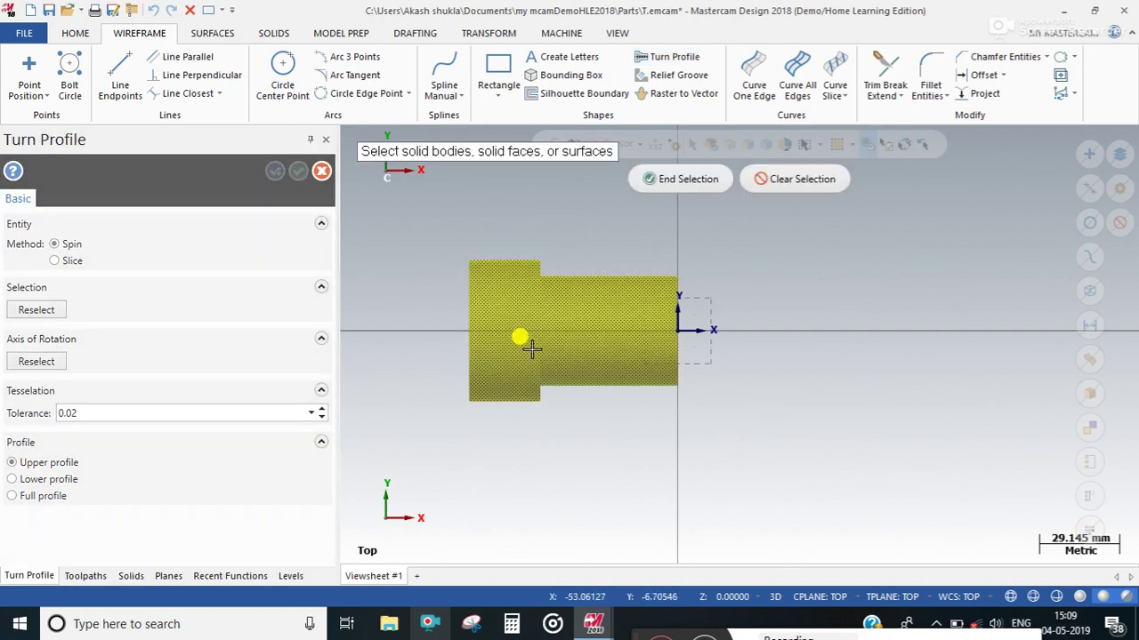
{"action": "left_click", "coordinate": [676, 183]}
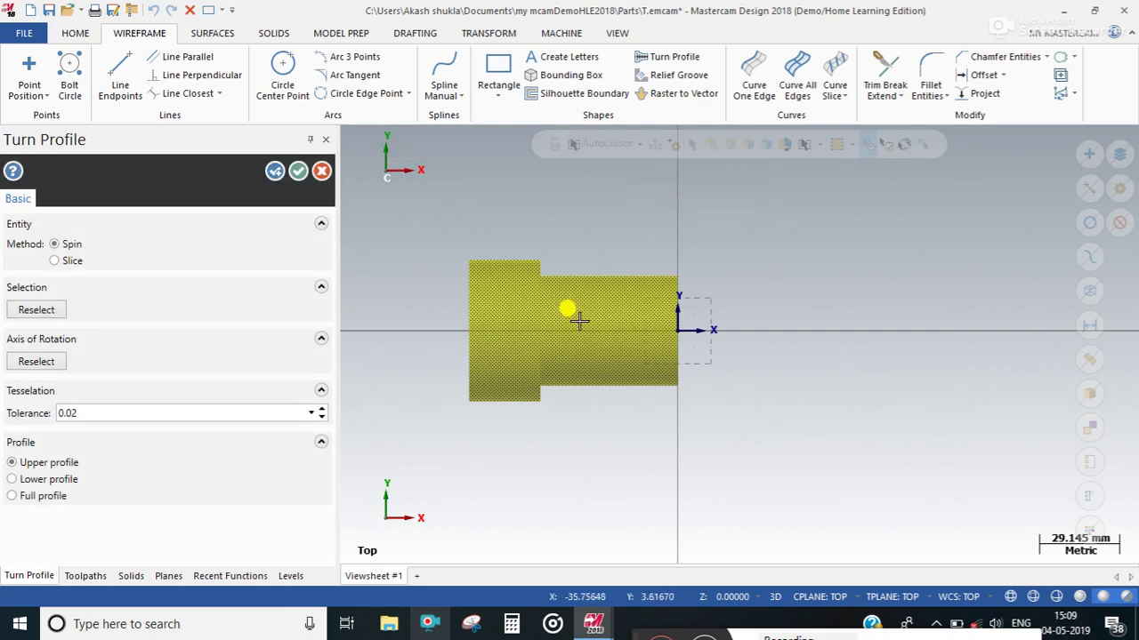
{"action": "left_click", "coordinate": [298, 172]}
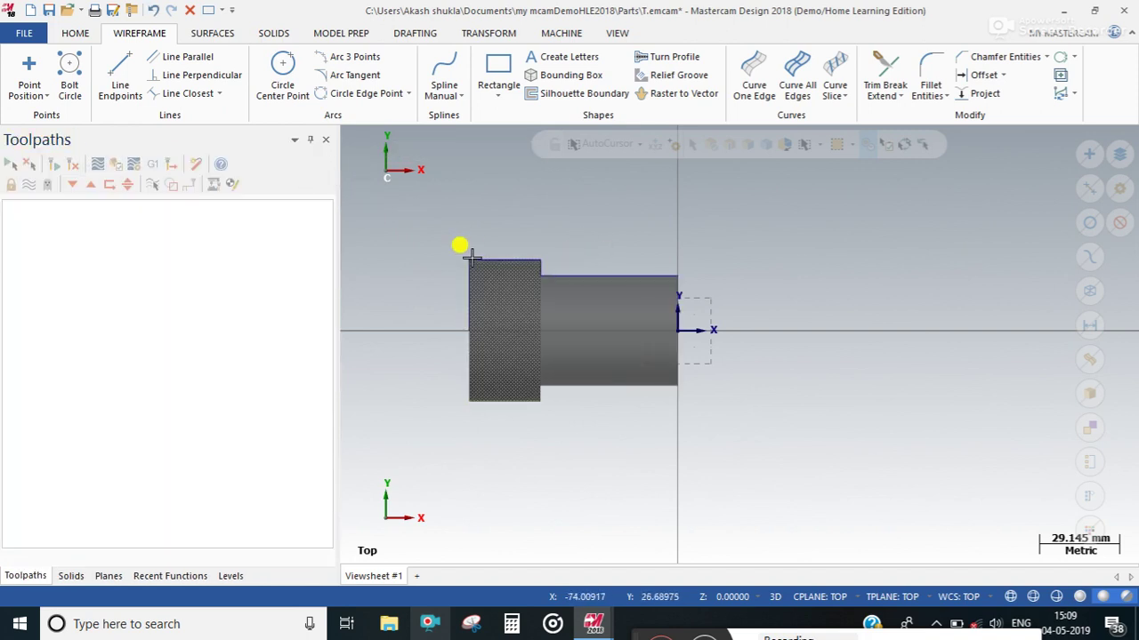
Step: Delete the shaft solid, inspect the remaining upper turn profile in 3D, and return to the Top view
{"action": "left_click", "coordinate": [570, 366]}
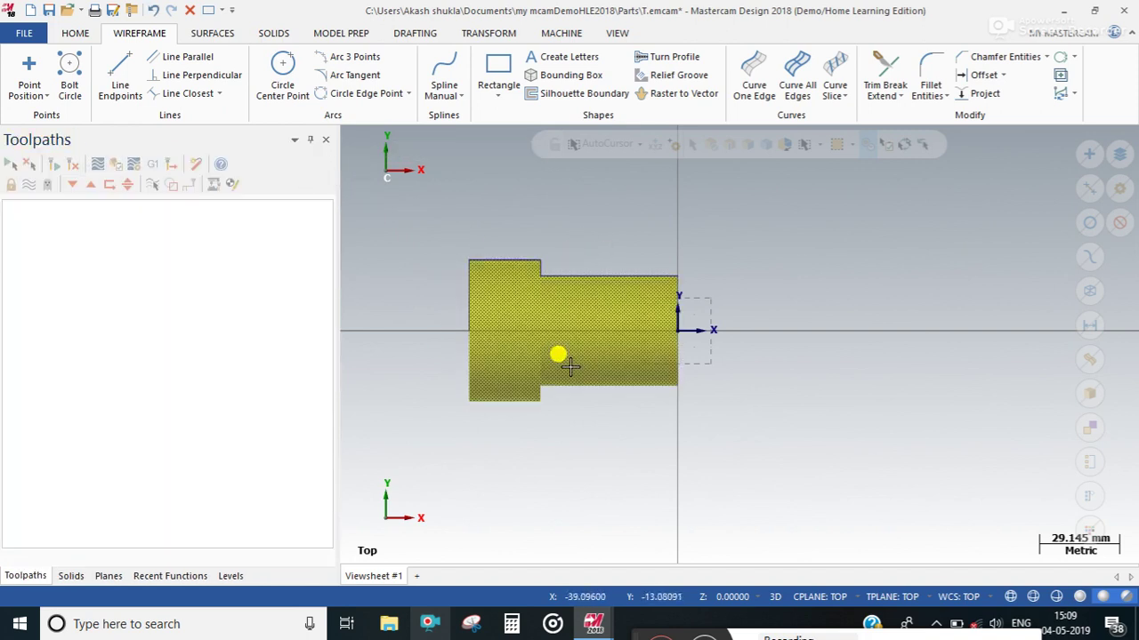
{"action": "key", "text": "Delete"}
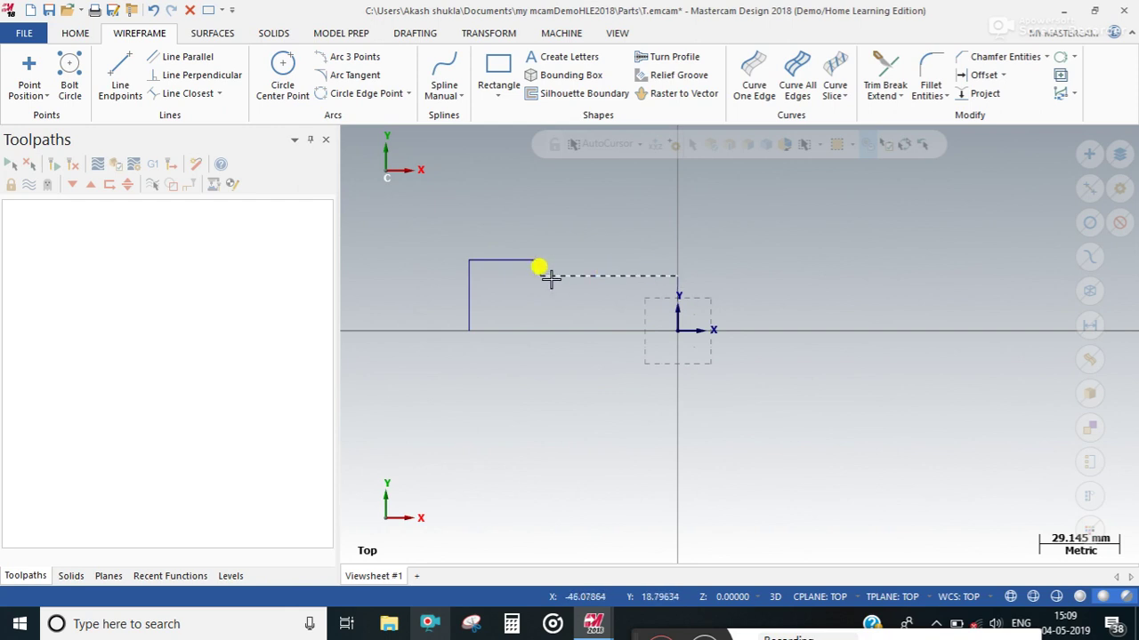
{"action": "middle_click_drag", "start_coordinate": [549, 319], "coordinate": [628, 356]}
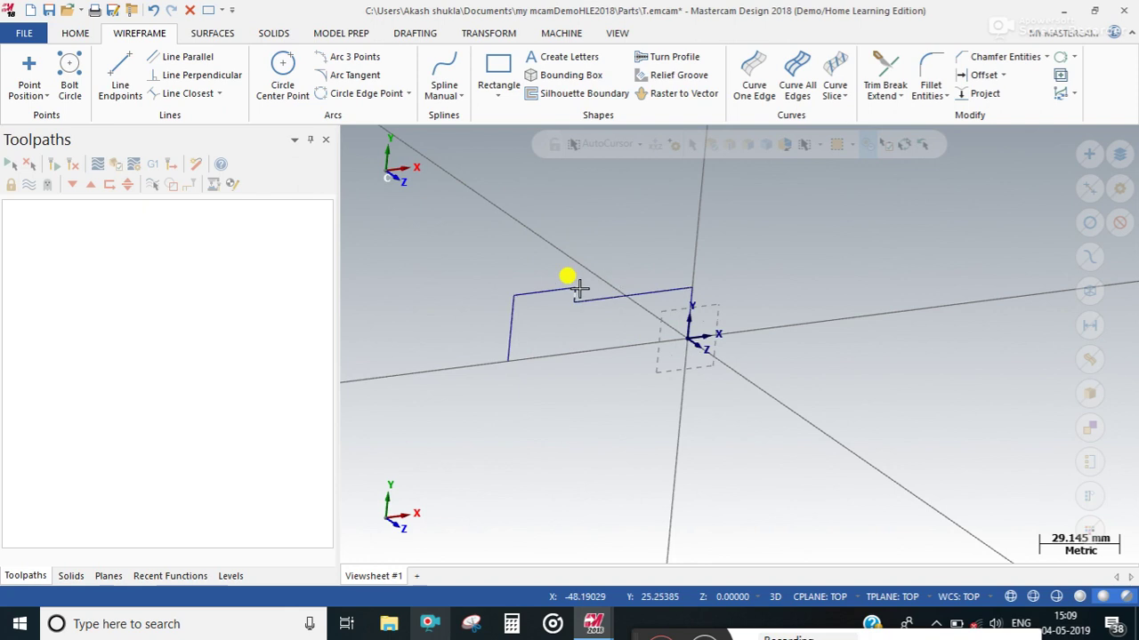
{"action": "right_click", "coordinate": [774, 233]}
{"action": "left_click", "coordinate": [788, 325]}
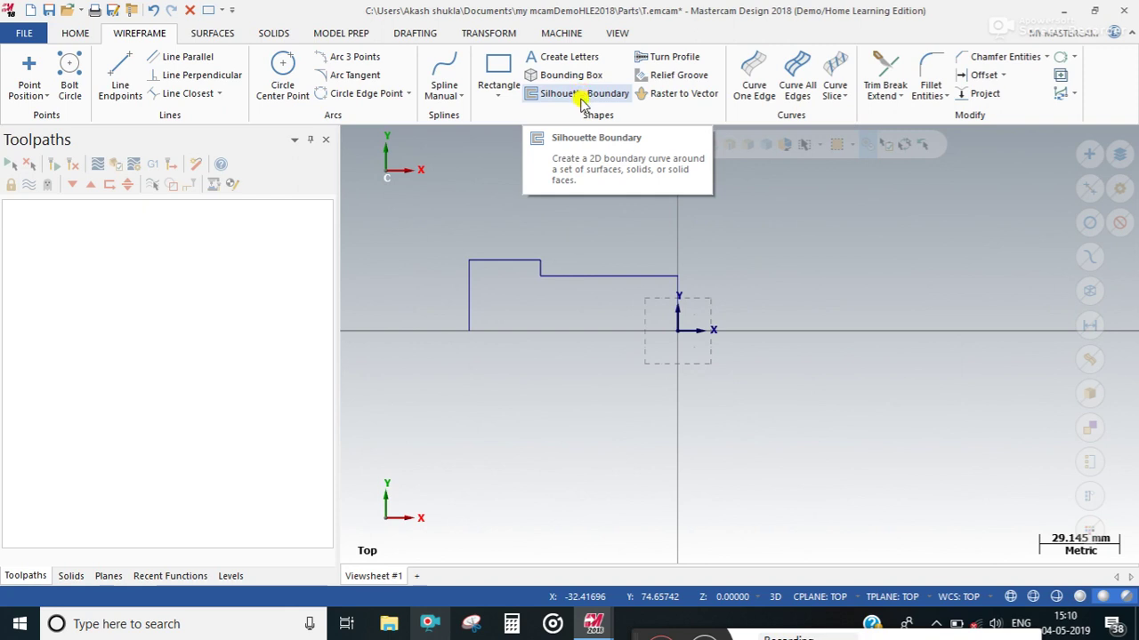
{"action": "left_click", "coordinate": [580, 96]}
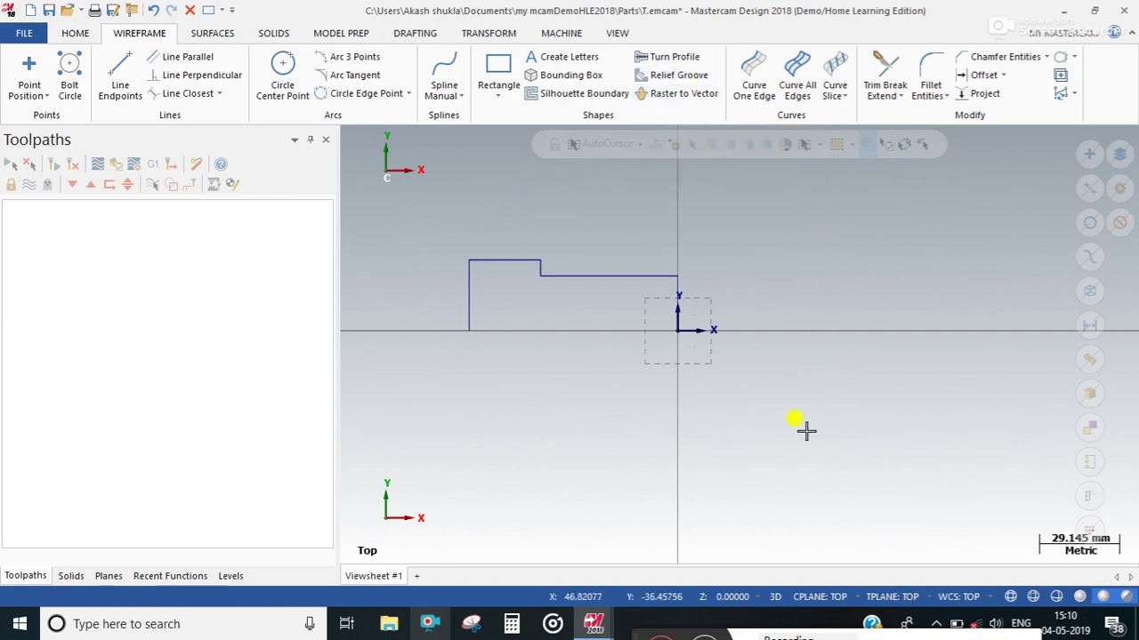
{"action": "left_click_drag", "start_coordinate": [632, 610], "coordinate": [508, 317]}
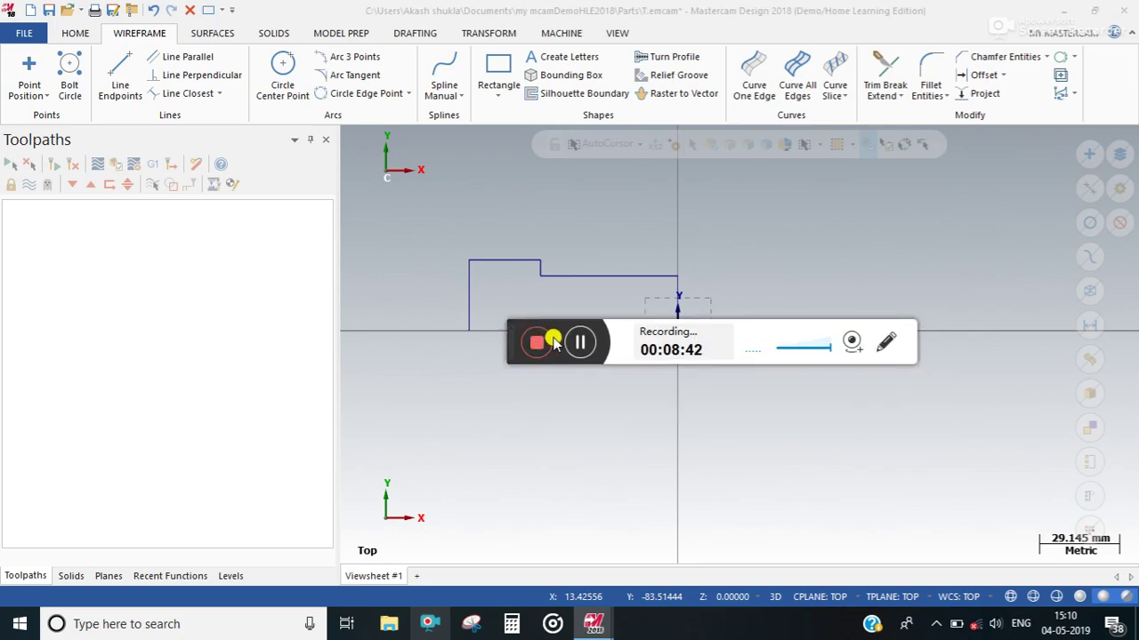